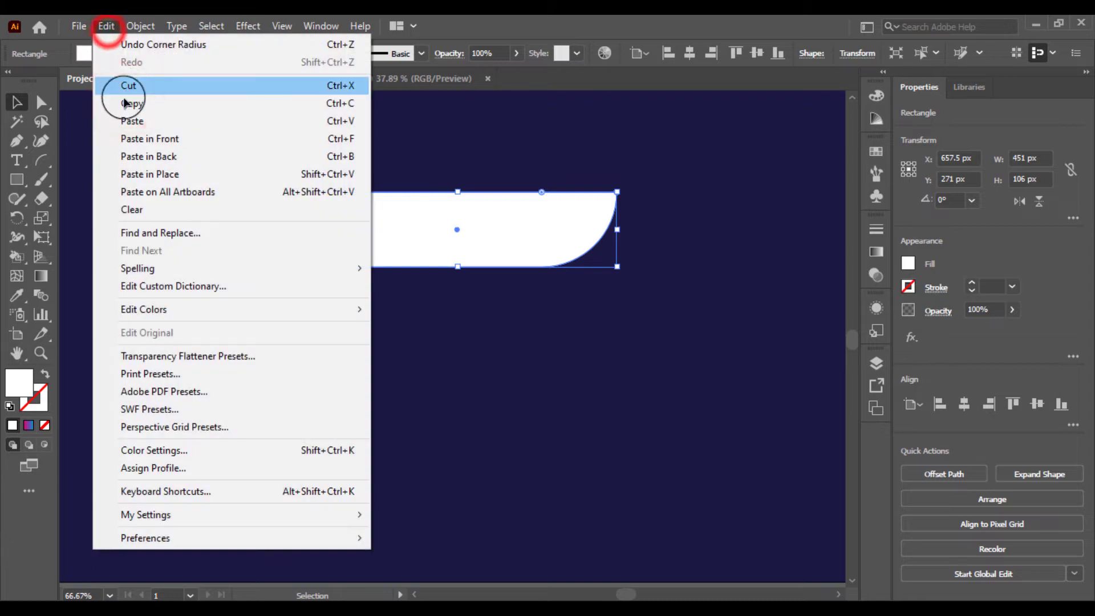
Duplicate the rounded white bar twice, placing the copies evenly spaced below the original
{"action": "left_click", "coordinate": [125, 114]}
{"action": "left_click_drag", "start_coordinate": [383, 314], "coordinate": [384, 491]}
{"action": "left_click", "coordinate": [667, 457]}
{"action": "left_click", "coordinate": [500, 376]}
{"action": "left_click", "coordinate": [690, 391]}
{"action": "left_click", "coordinate": [557, 340]}
{"action": "left_click", "coordinate": [398, 349]}
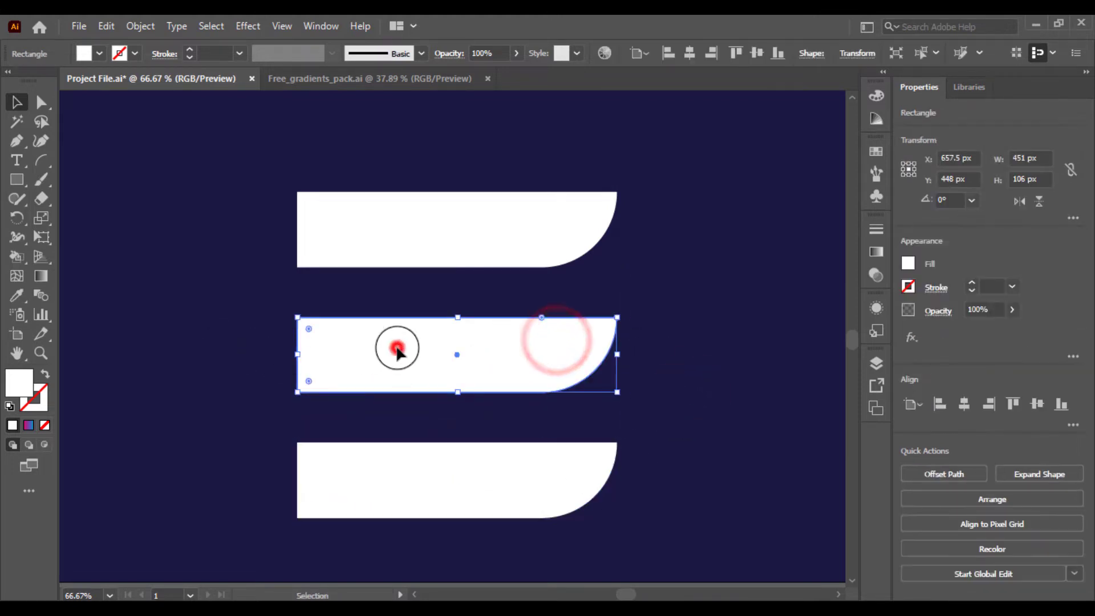
Copy the middle bar and paste a copy in front of it
{"action": "left_click", "coordinate": [234, 349]}
{"action": "left_click", "coordinate": [342, 348]}
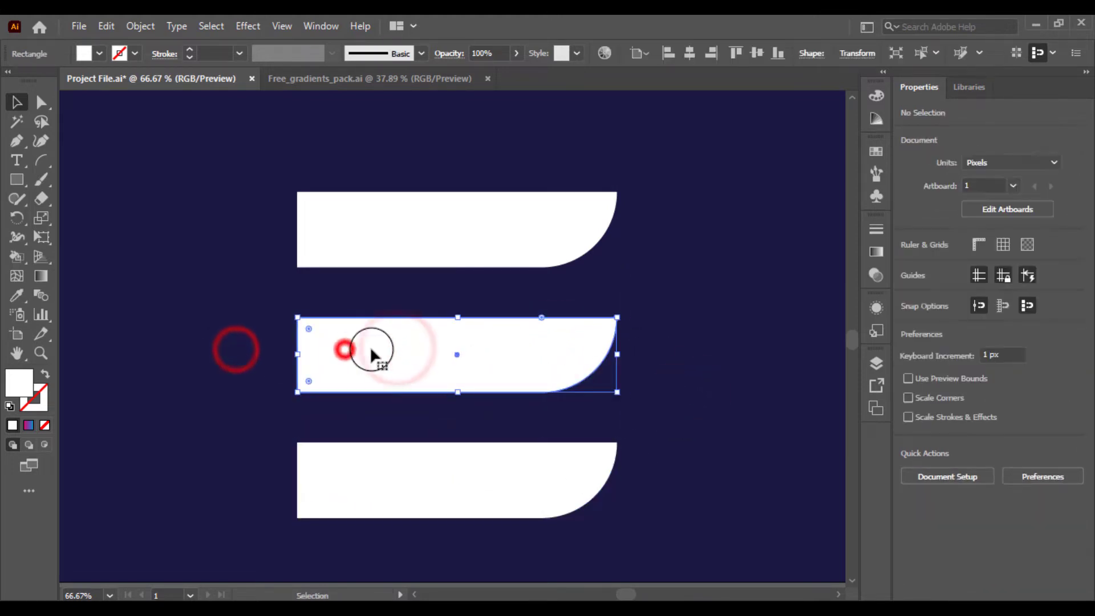
{"action": "left_click", "coordinate": [110, 34]}
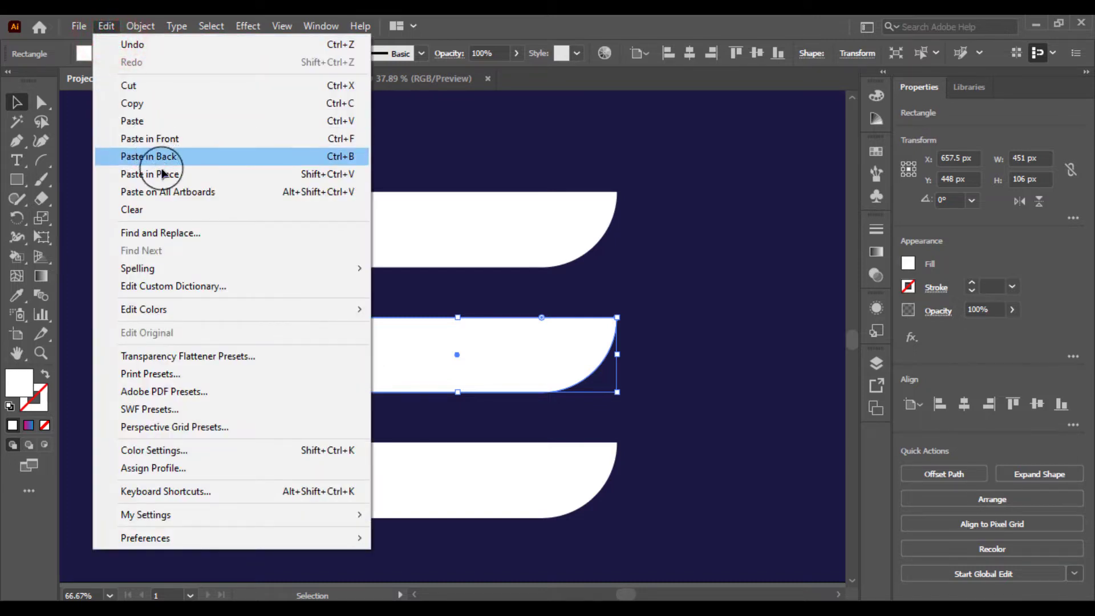
{"action": "left_click", "coordinate": [139, 101]}
{"action": "left_click", "coordinate": [106, 27]}
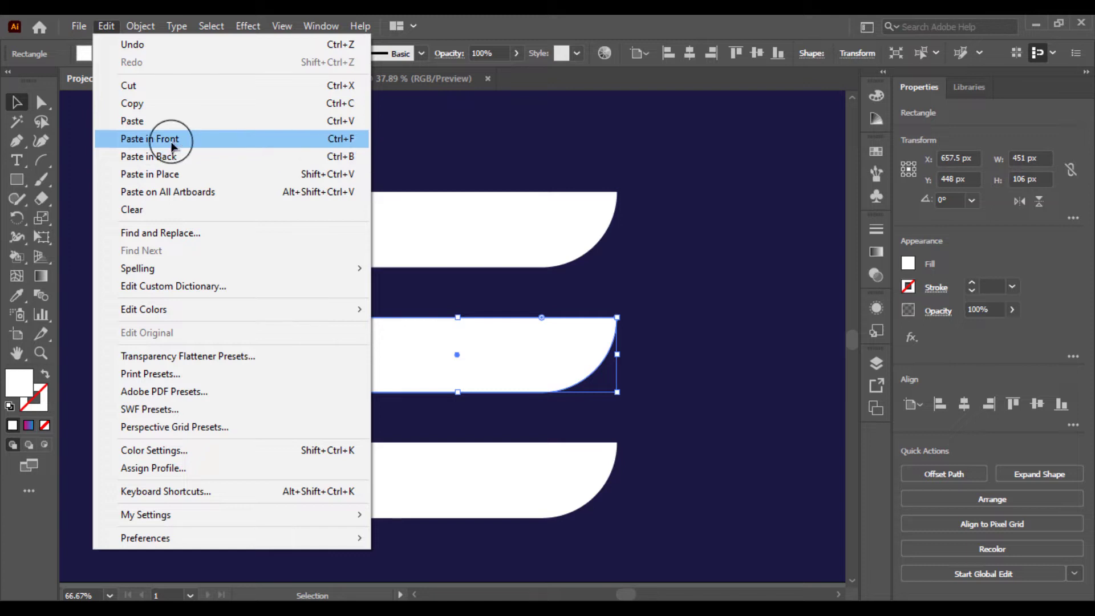
{"action": "left_click", "coordinate": [171, 143]}
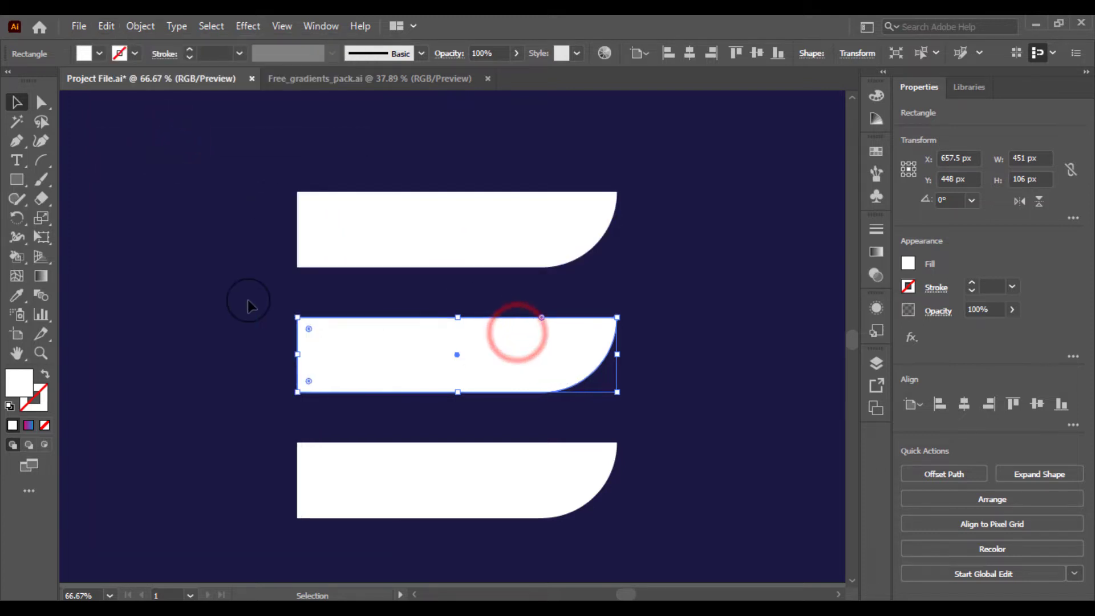
On the front copy, move the rounded corner from the bottom-right to the top-right corner, then deselect
{"action": "left_click", "coordinate": [41, 102]}
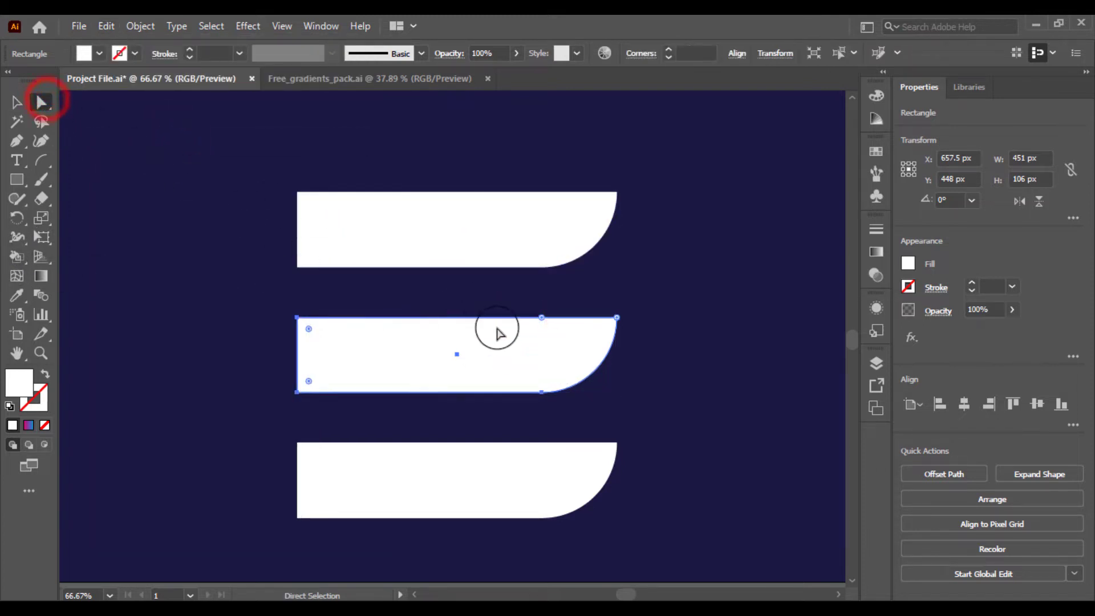
{"action": "left_click", "coordinate": [541, 322]}
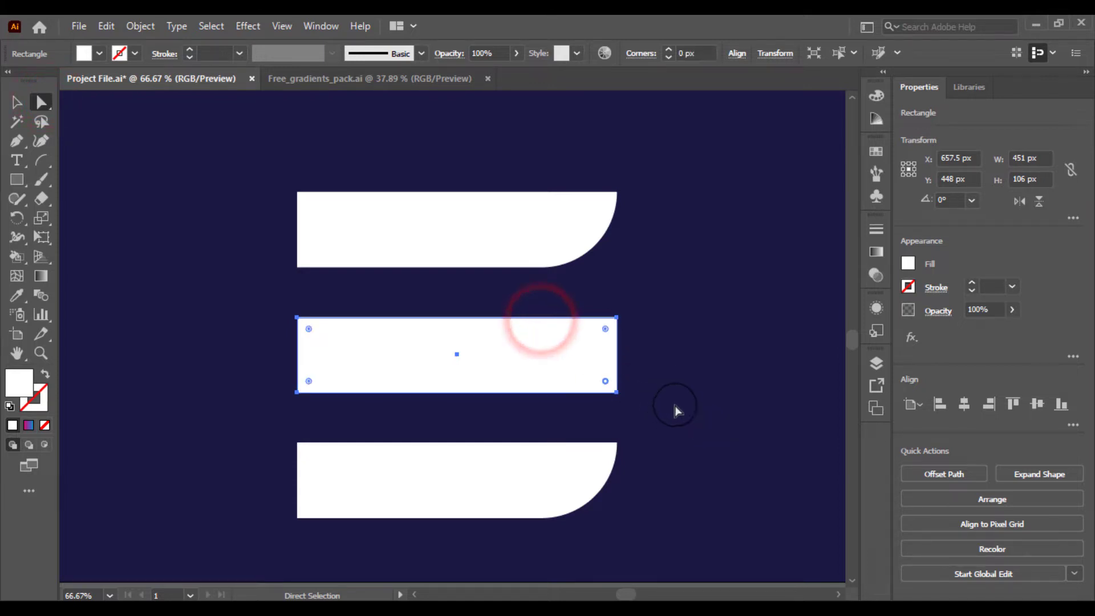
{"action": "left_click_drag", "start_coordinate": [605, 331], "coordinate": [450, 399]}
{"action": "left_click", "coordinate": [16, 102]}
{"action": "left_click", "coordinate": [191, 239]}
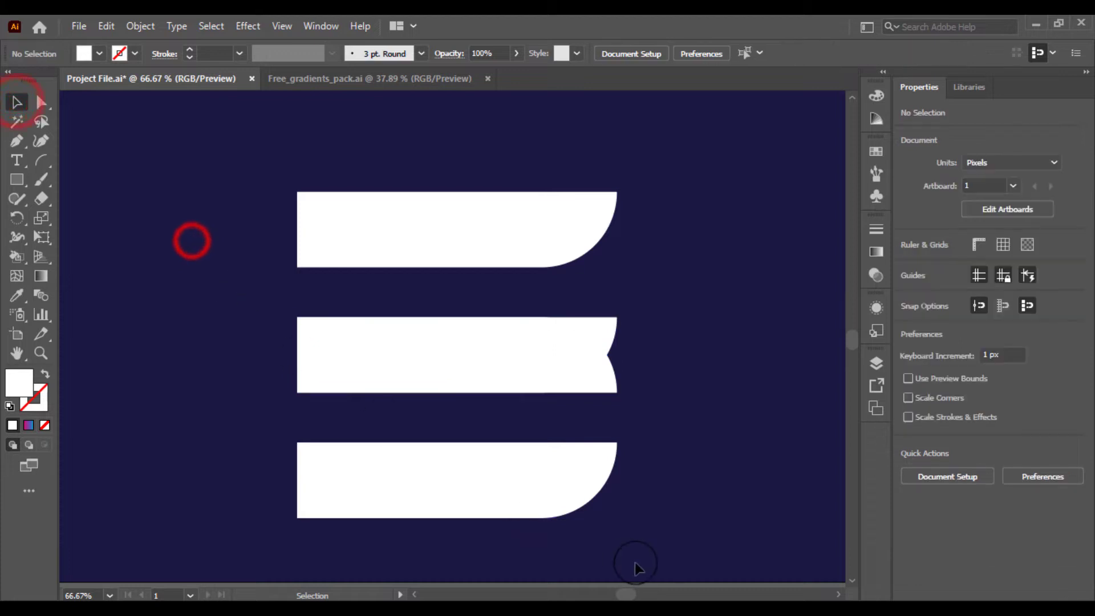
Move the bottom bar's rounded corner from the bottom-right to the top-right corner
{"action": "left_click", "coordinate": [537, 493]}
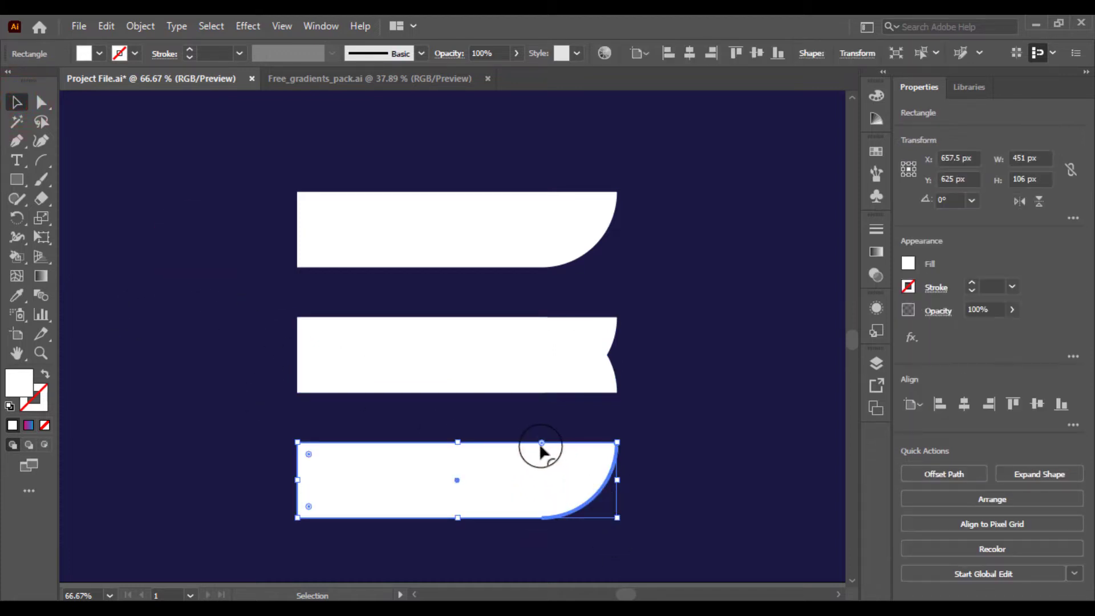
{"action": "left_click_drag", "start_coordinate": [539, 442], "coordinate": [644, 548]}
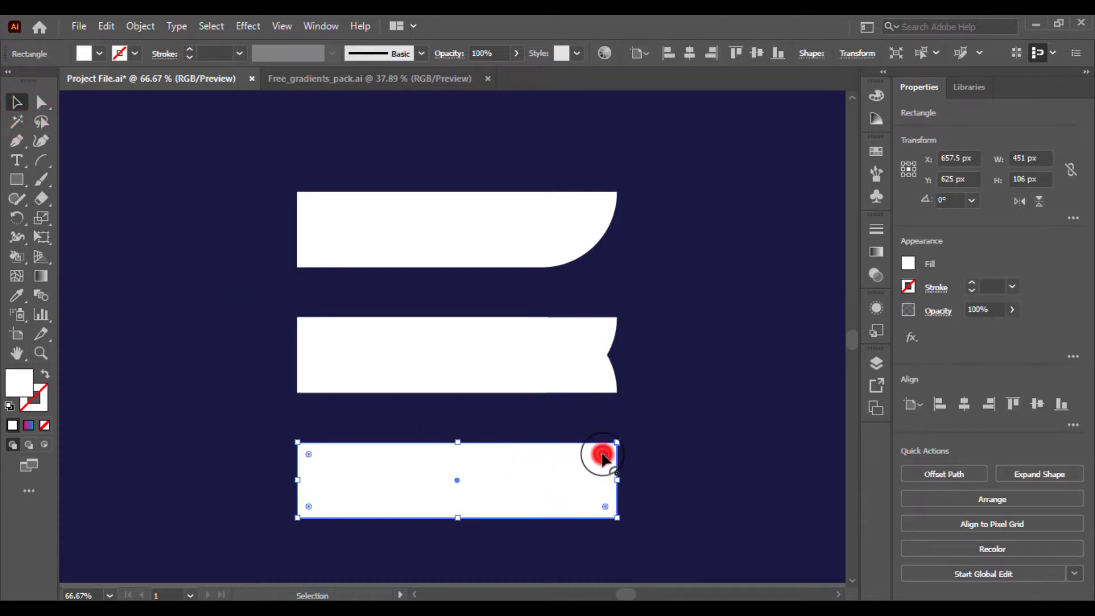
{"action": "left_click_drag", "start_coordinate": [603, 456], "coordinate": [459, 521]}
{"action": "left_click", "coordinate": [255, 303]}
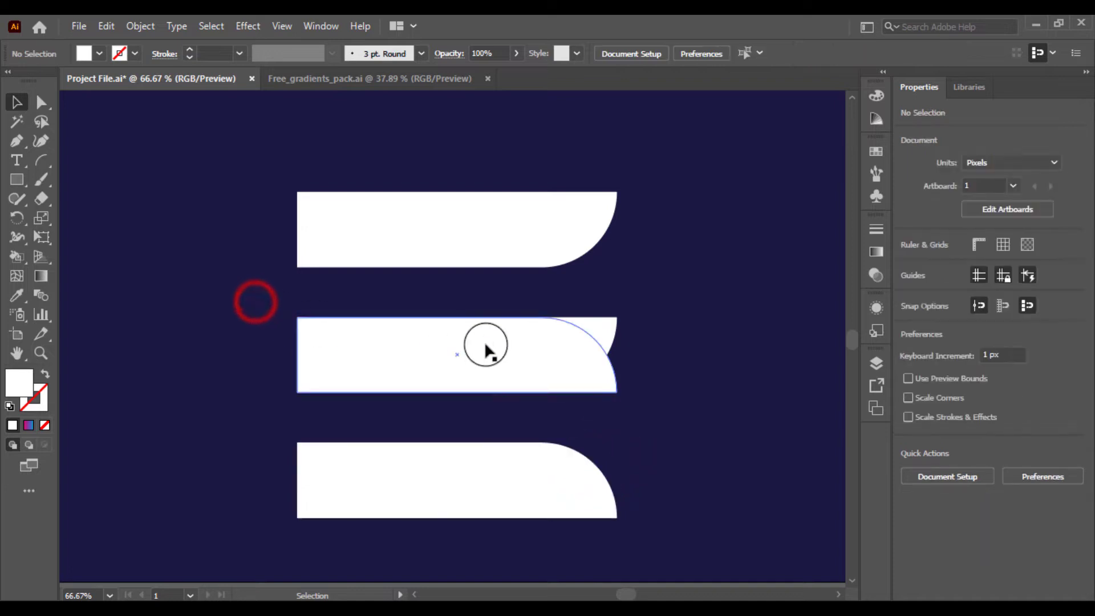
Select both overlapping middle shapes and click the tip regions with the Shape Builder tool
{"action": "left_click", "coordinate": [485, 346]}
{"action": "left_click", "coordinate": [603, 338], "text": "shift"}
{"action": "left_click", "coordinate": [648, 321]}
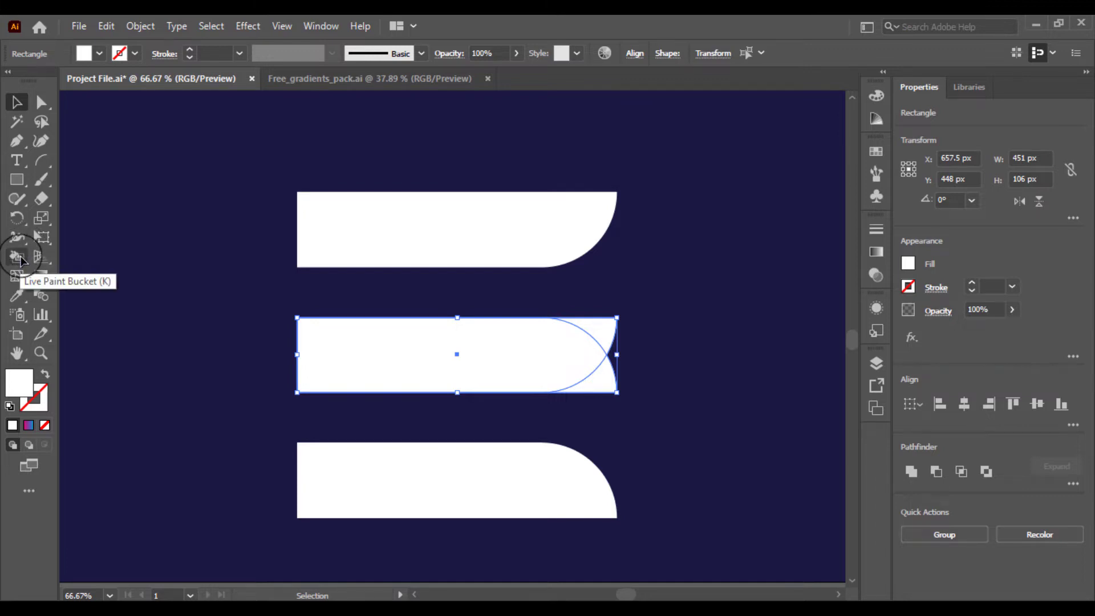
{"action": "left_click_drag", "start_coordinate": [20, 260], "coordinate": [74, 255]}
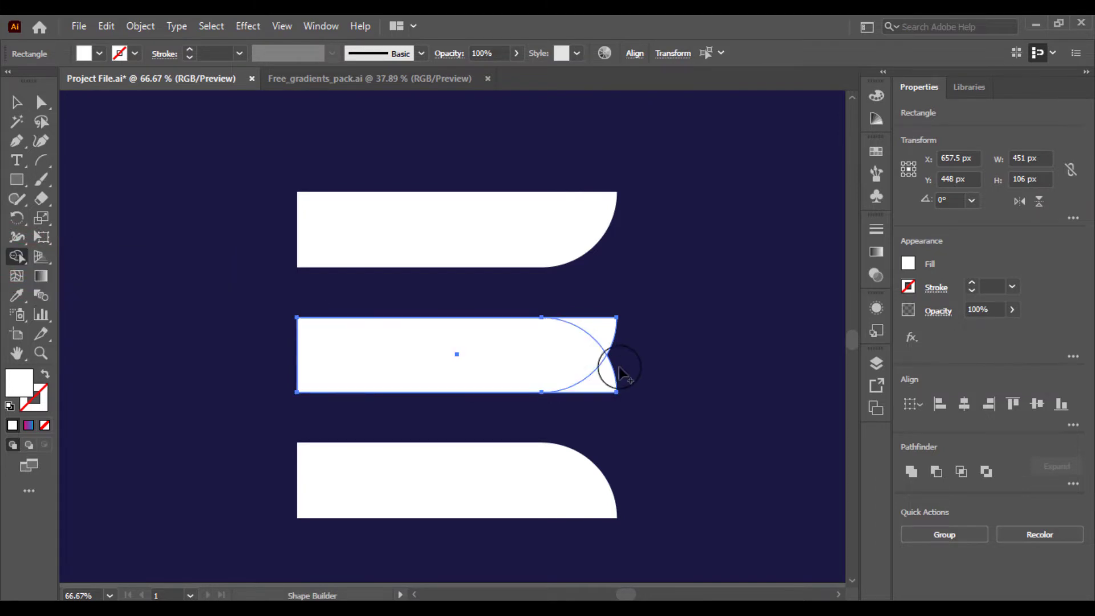
{"action": "left_click", "coordinate": [601, 376], "text": "alt"}
{"action": "left_click", "coordinate": [609, 332], "text": "alt"}
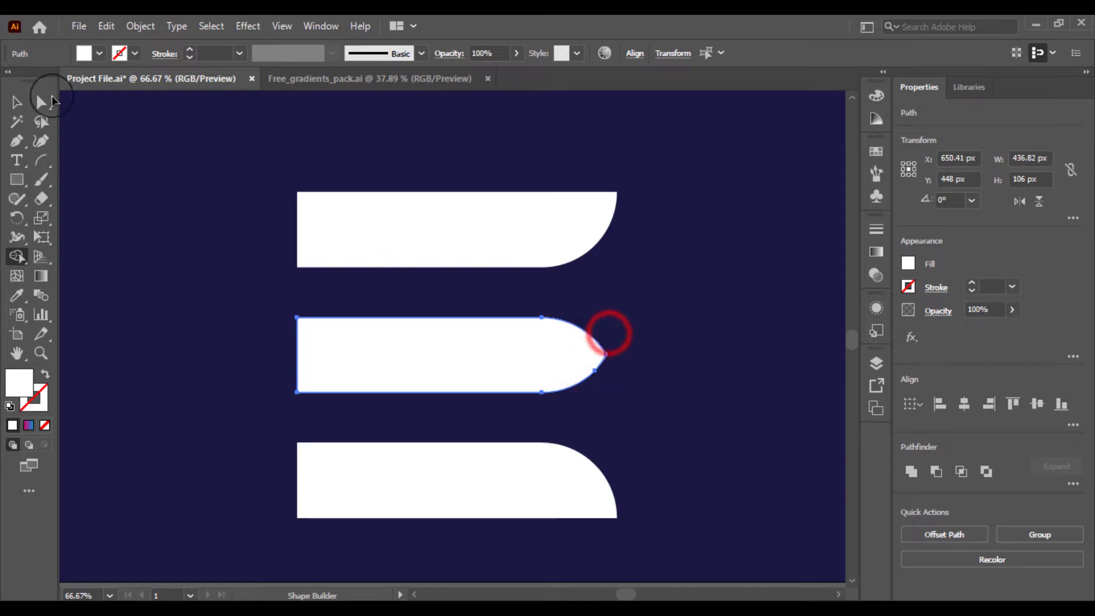
Merge the middle bar's pieces into one pointed shape by dragging across them with Shape Builder
{"action": "key", "text": "ctrl+="}
{"action": "key", "text": "ctrl+="}
{"action": "key", "text": "ctrl+="}
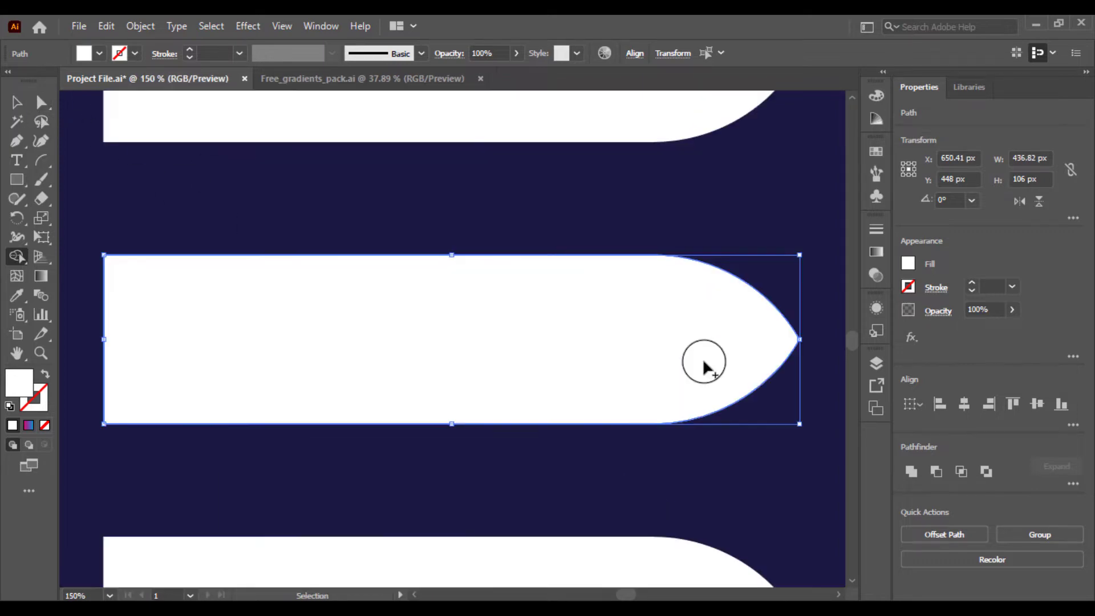
{"action": "left_click_drag", "start_coordinate": [702, 358], "coordinate": [324, 335]}
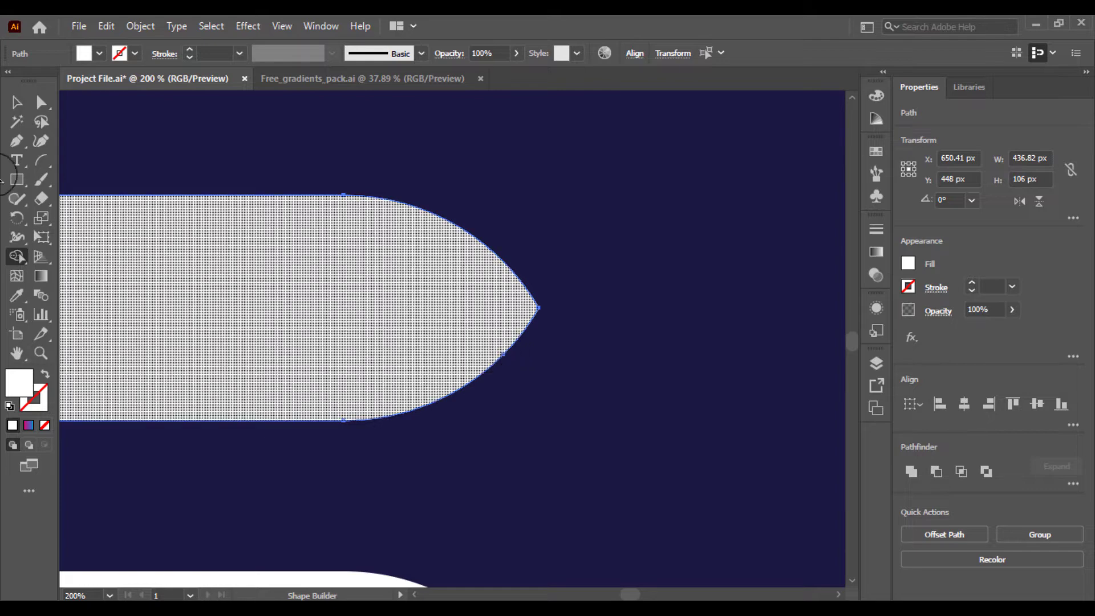
Select and delete the leftover slivers beside the middle bar's pointed tip
{"action": "left_click", "coordinate": [18, 102]}
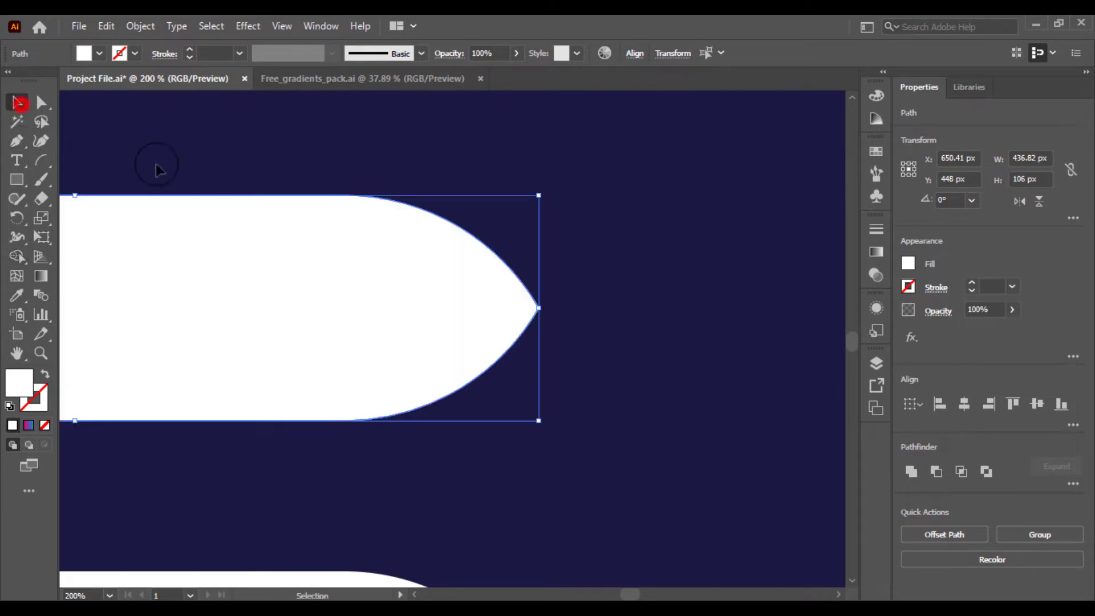
{"action": "left_click", "coordinate": [524, 329]}
{"action": "left_click", "coordinate": [628, 338]}
{"action": "left_click_drag", "start_coordinate": [523, 313], "coordinate": [675, 438]}
{"action": "key", "text": "Delete"}
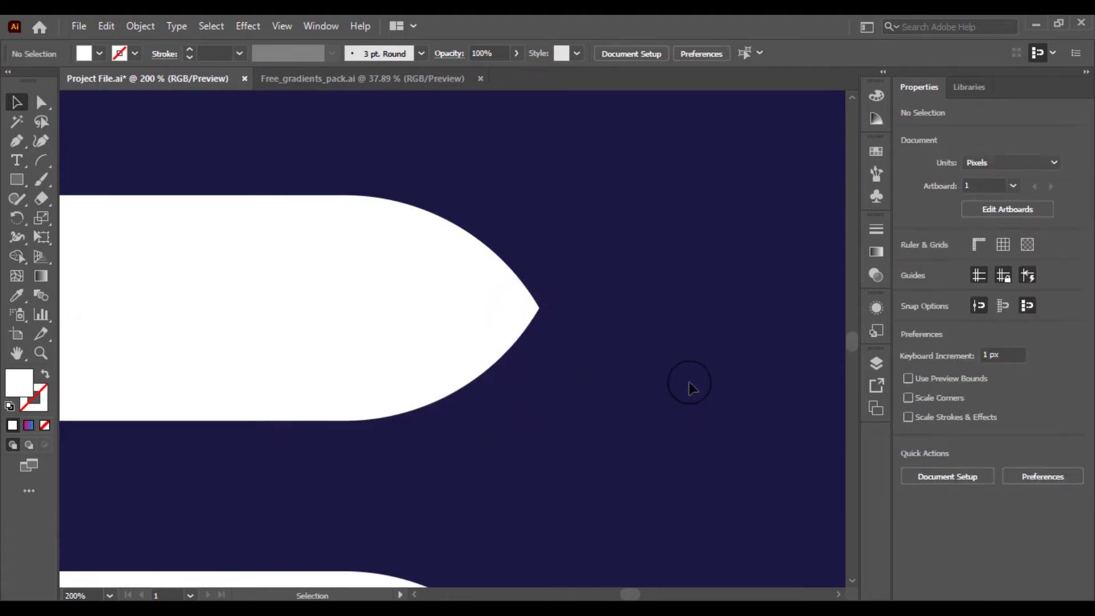
Draw a tall rectangle about 126 px wide covering the left ends of all three bars
{"action": "key", "text": "ctrl+minus"}
{"action": "key", "text": "ctrl+0"}
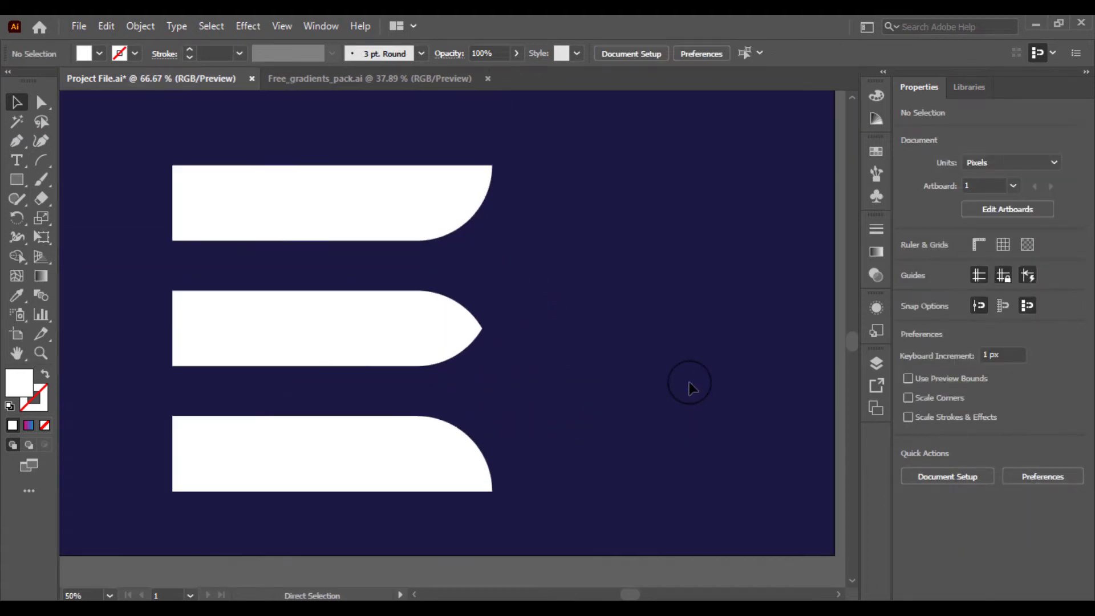
{"action": "key", "text": "ctrl+1"}
{"action": "left_click_drag", "start_coordinate": [689, 385], "coordinate": [780, 367]}
{"action": "key", "text": "ctrl+minus"}
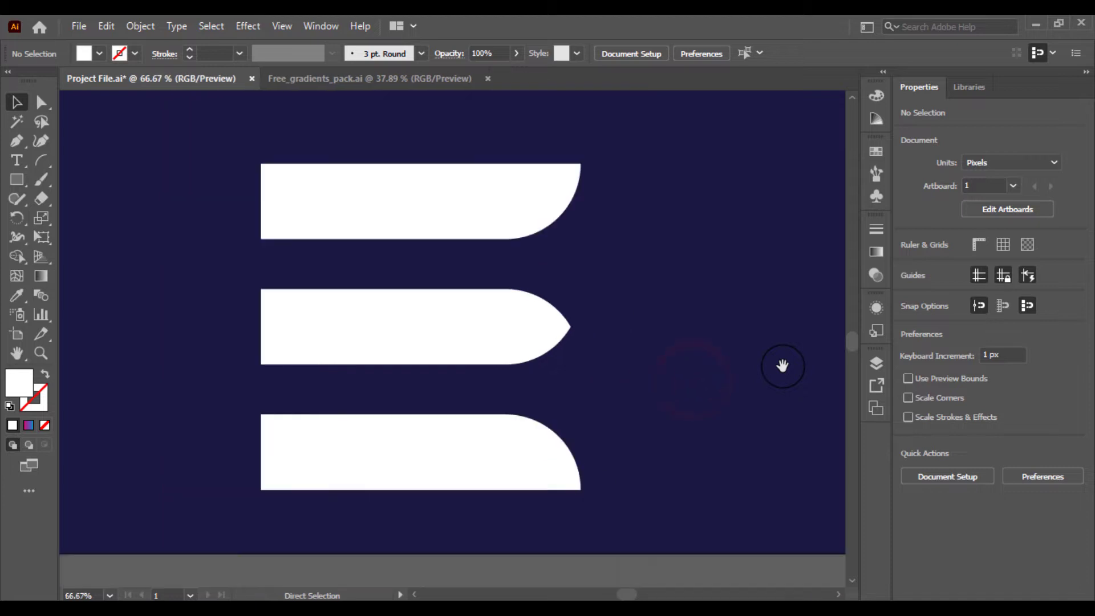
{"action": "left_click_drag", "start_coordinate": [469, 289], "coordinate": [547, 299]}
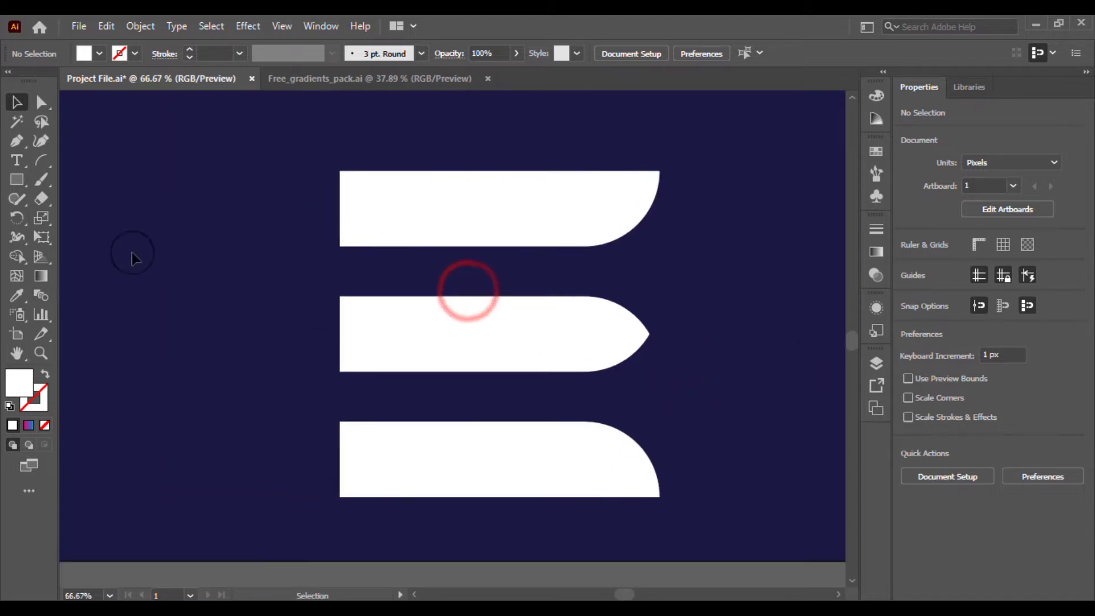
{"action": "left_click", "coordinate": [16, 181]}
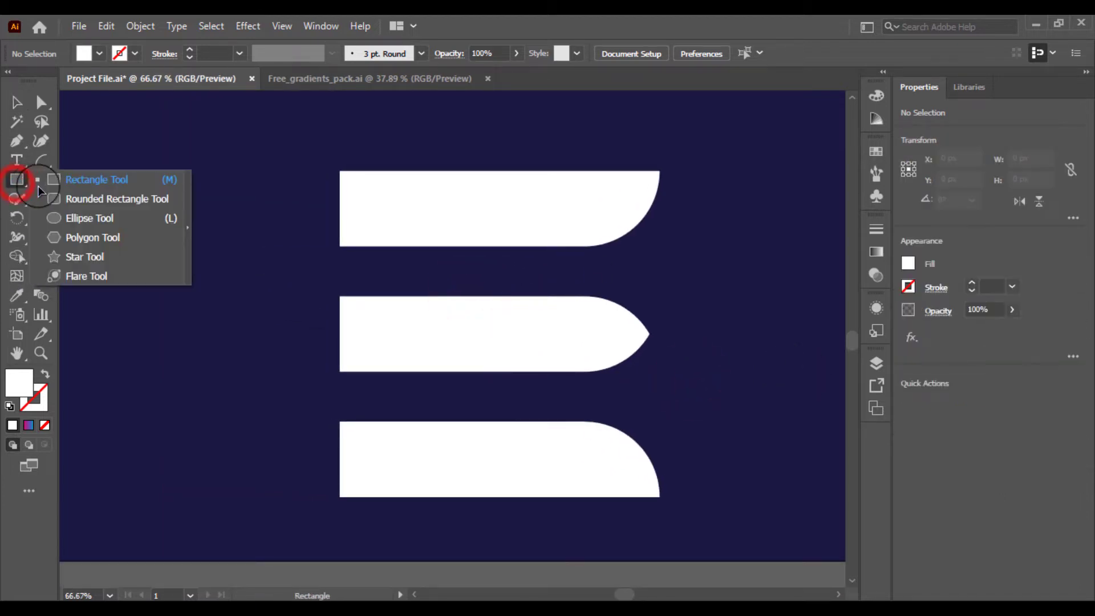
{"action": "left_click_drag", "start_coordinate": [343, 172], "coordinate": [429, 494]}
Widen the vertical rectangle to about 144 px by extending its right edge
{"action": "left_click", "coordinate": [16, 103]}
{"action": "left_click", "coordinate": [239, 184]}
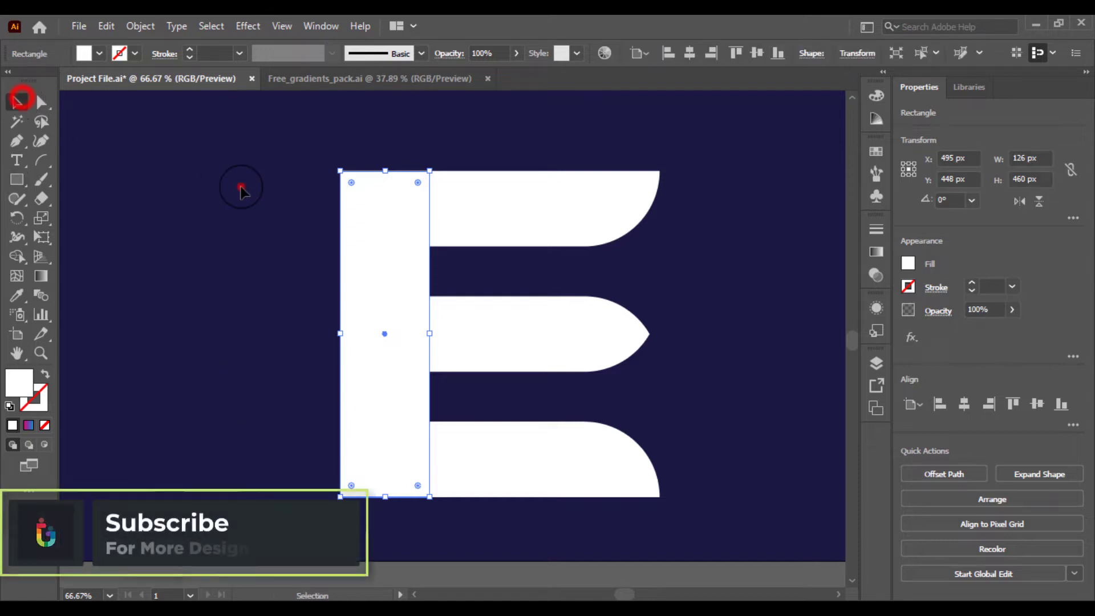
{"action": "left_click", "coordinate": [400, 224]}
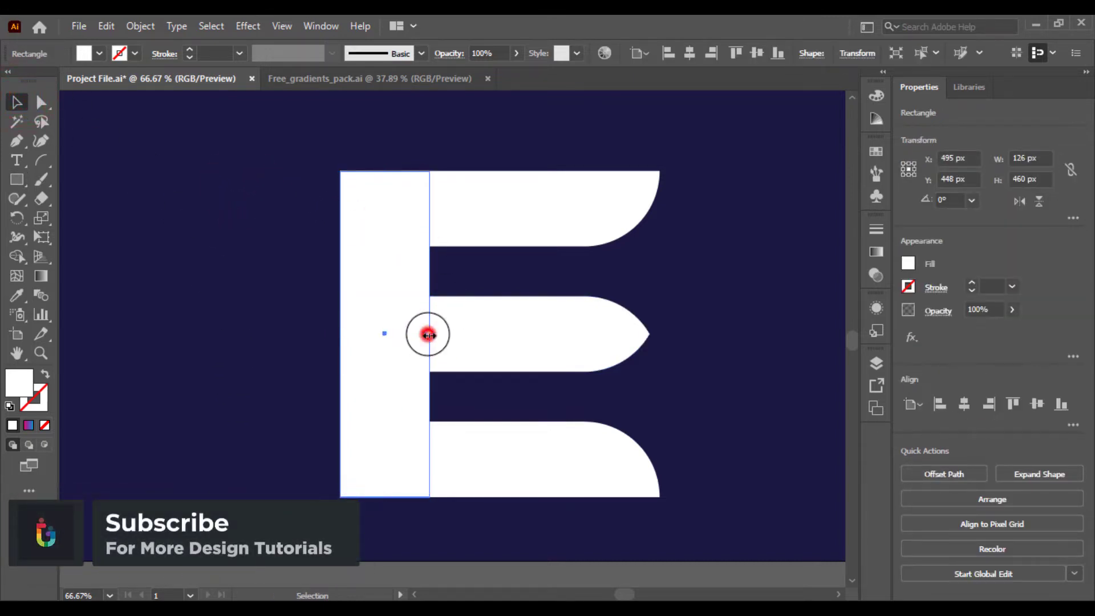
{"action": "left_click_drag", "start_coordinate": [428, 335], "coordinate": [443, 334]}
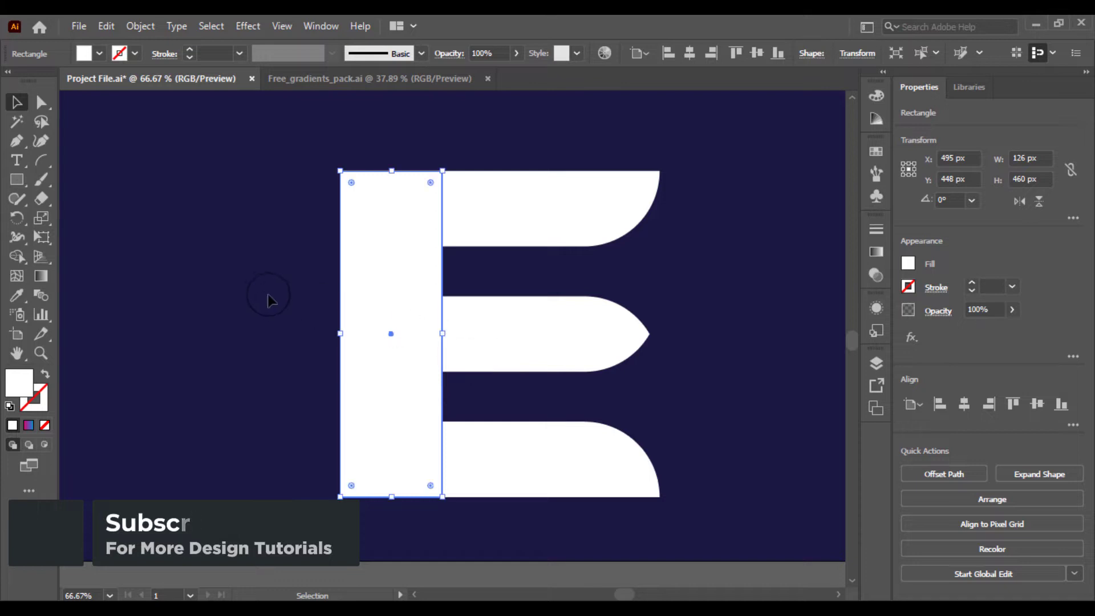
{"action": "left_click", "coordinate": [268, 299]}
Round the vertical rectangle's top-left and bottom-left corners
{"action": "left_click", "coordinate": [370, 220]}
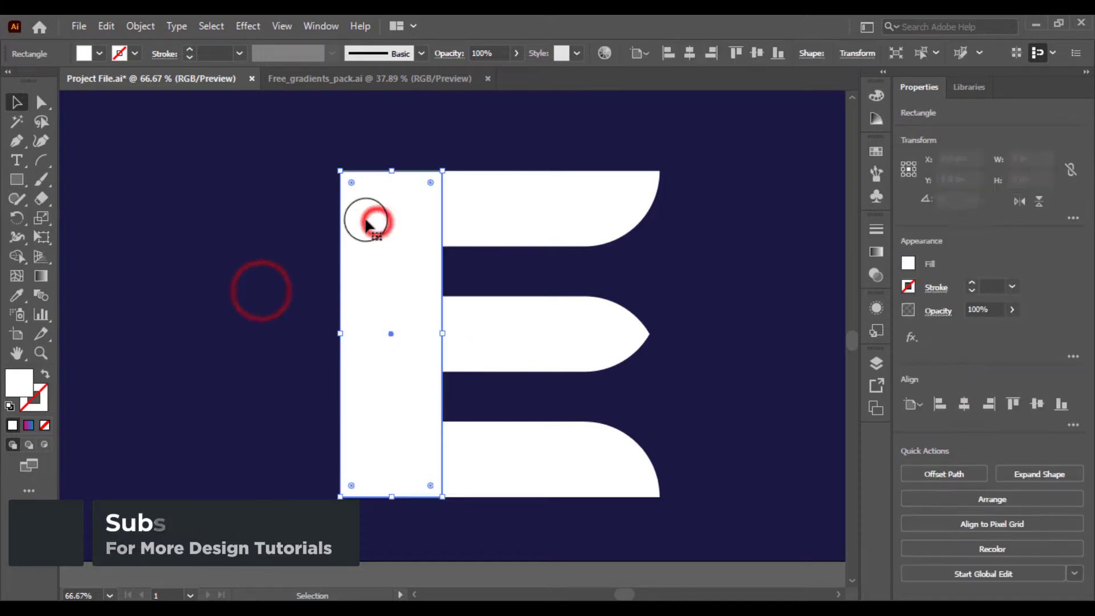
{"action": "left_click", "coordinate": [351, 183]}
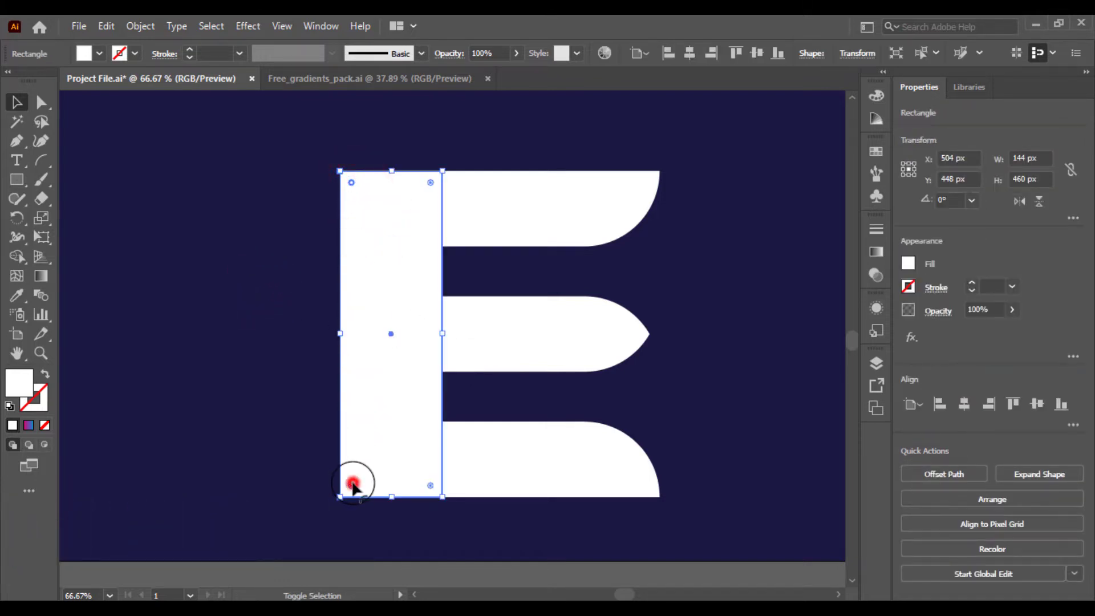
{"action": "left_click_drag", "start_coordinate": [352, 485], "coordinate": [392, 448]}
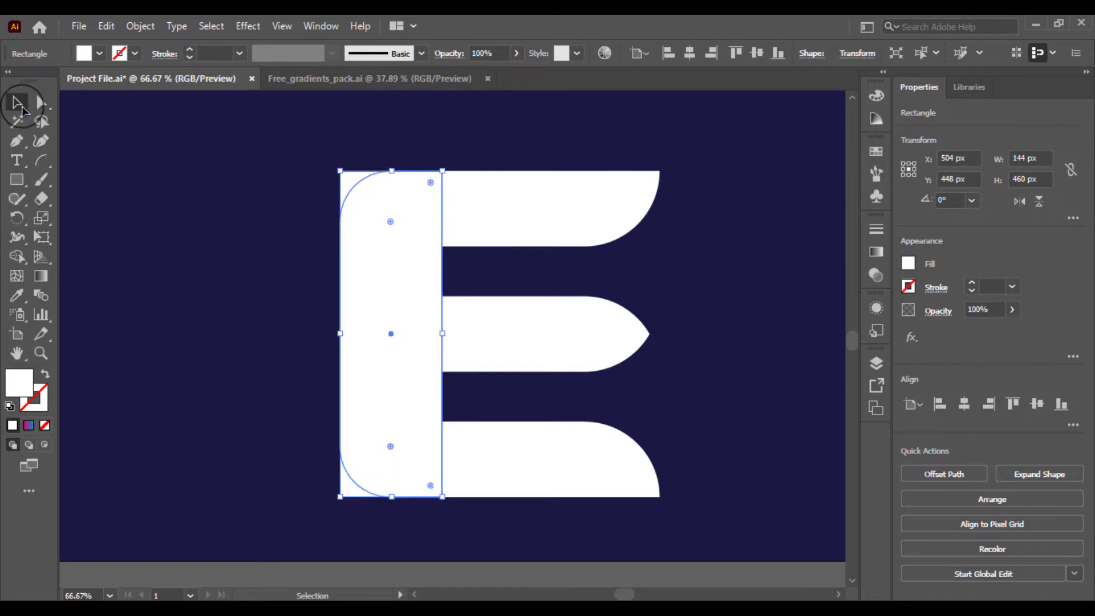
Select all the letter's shapes and click the bottom-left corner region with Shape Builder
{"action": "left_click", "coordinate": [153, 178]}
{"action": "left_click_drag", "start_coordinate": [268, 161], "coordinate": [521, 422]}
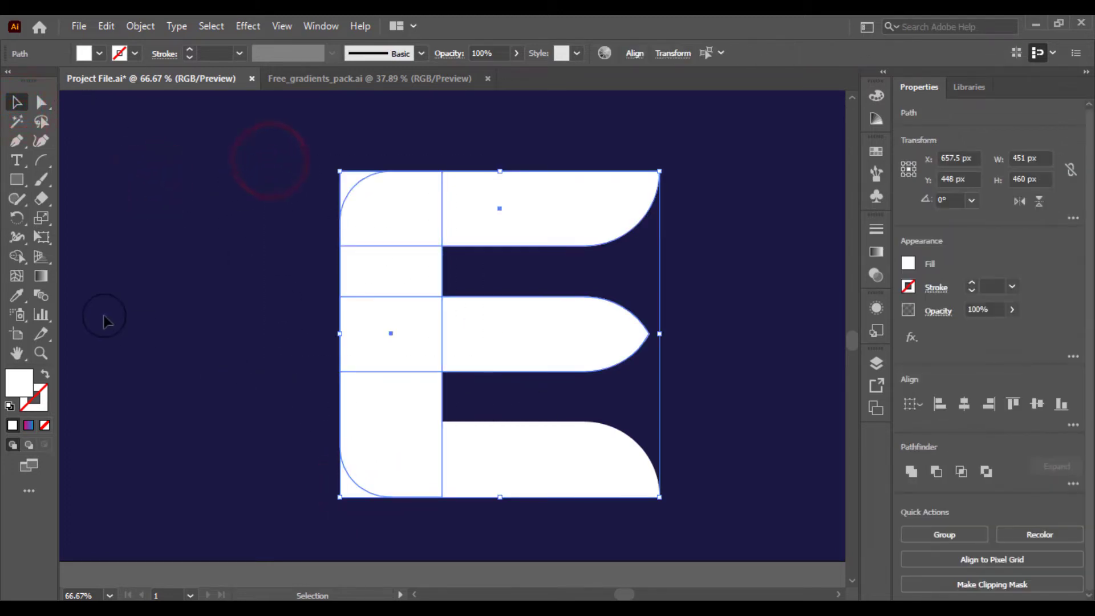
{"action": "left_click", "coordinate": [135, 285]}
{"action": "left_click_drag", "start_coordinate": [238, 180], "coordinate": [591, 472]}
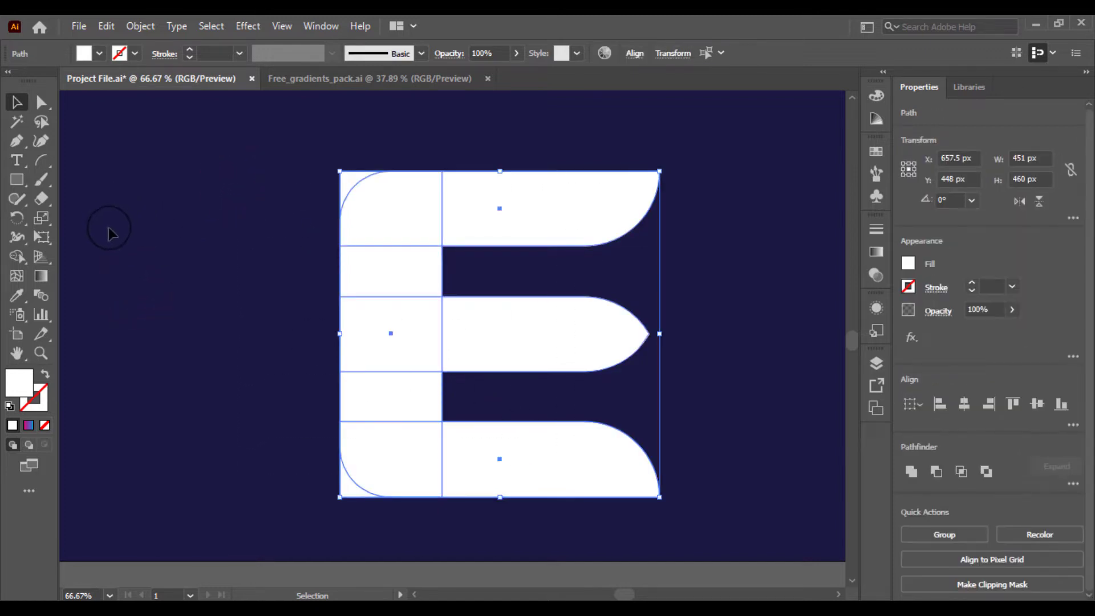
{"action": "left_click", "coordinate": [19, 257]}
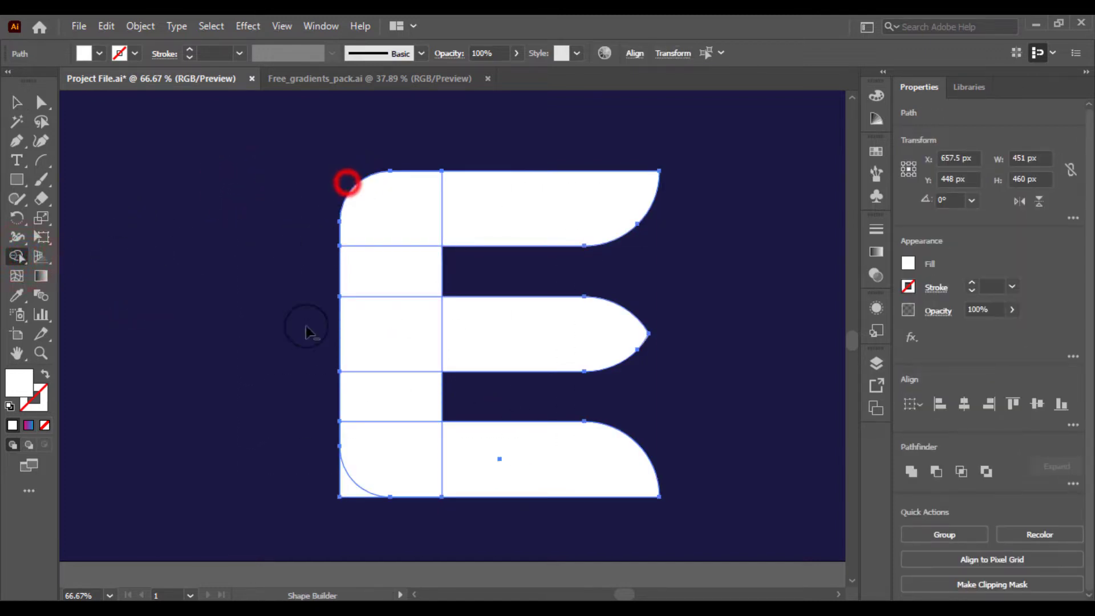
{"action": "left_click", "coordinate": [346, 488], "text": "alt"}
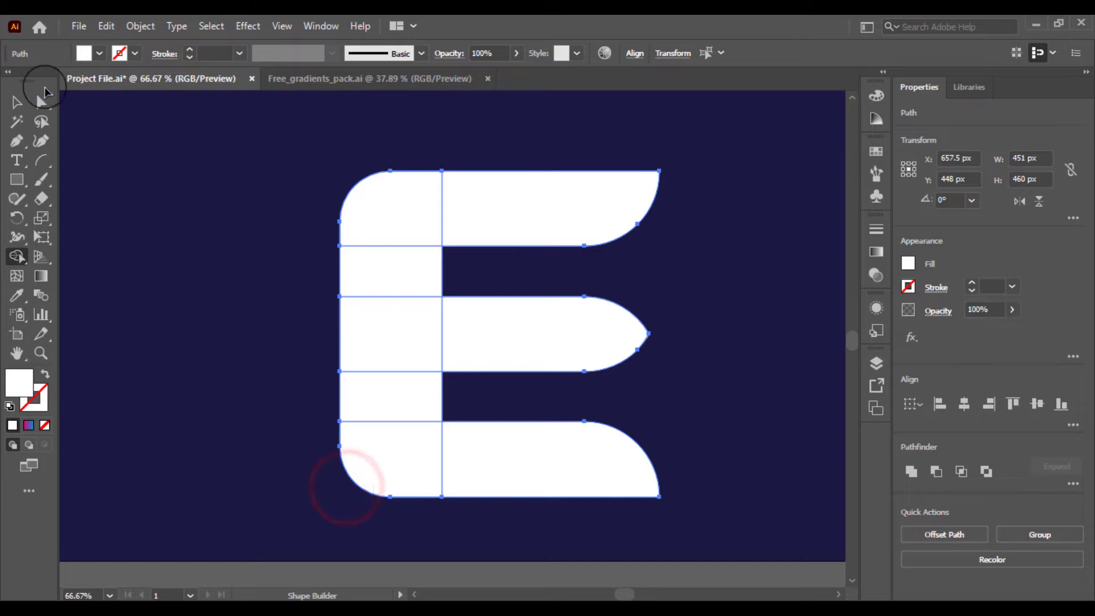
Select the upper and middle pieces of the E and unite them with Pathfinder
{"action": "left_click", "coordinate": [16, 103]}
{"action": "left_click", "coordinate": [173, 176]}
{"action": "left_click_drag", "start_coordinate": [288, 208], "coordinate": [621, 411]}
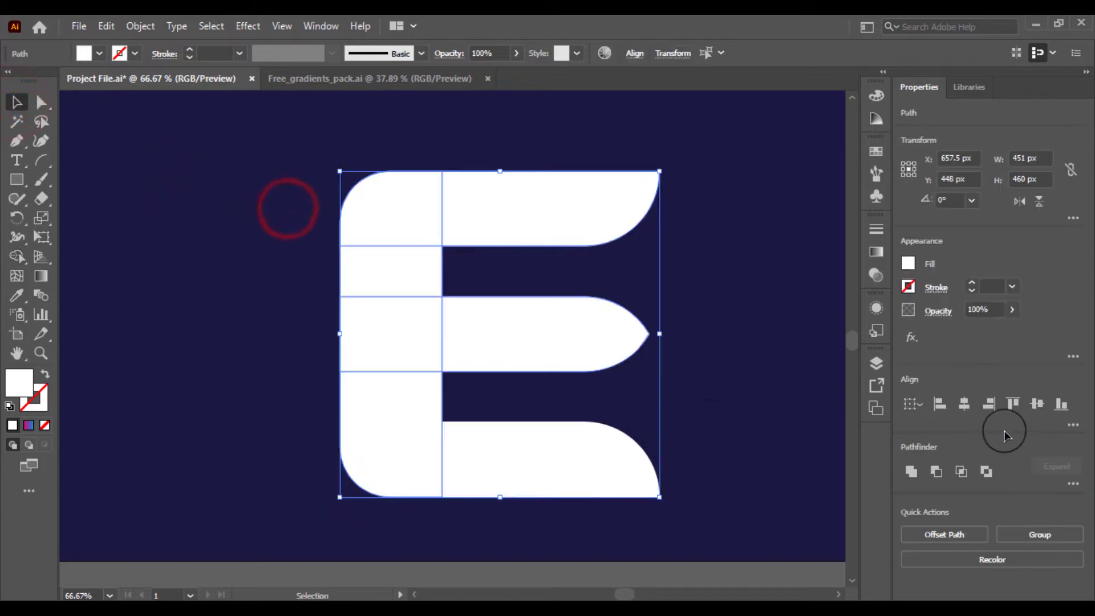
{"action": "left_click", "coordinate": [919, 472]}
{"action": "left_click", "coordinate": [743, 416]}
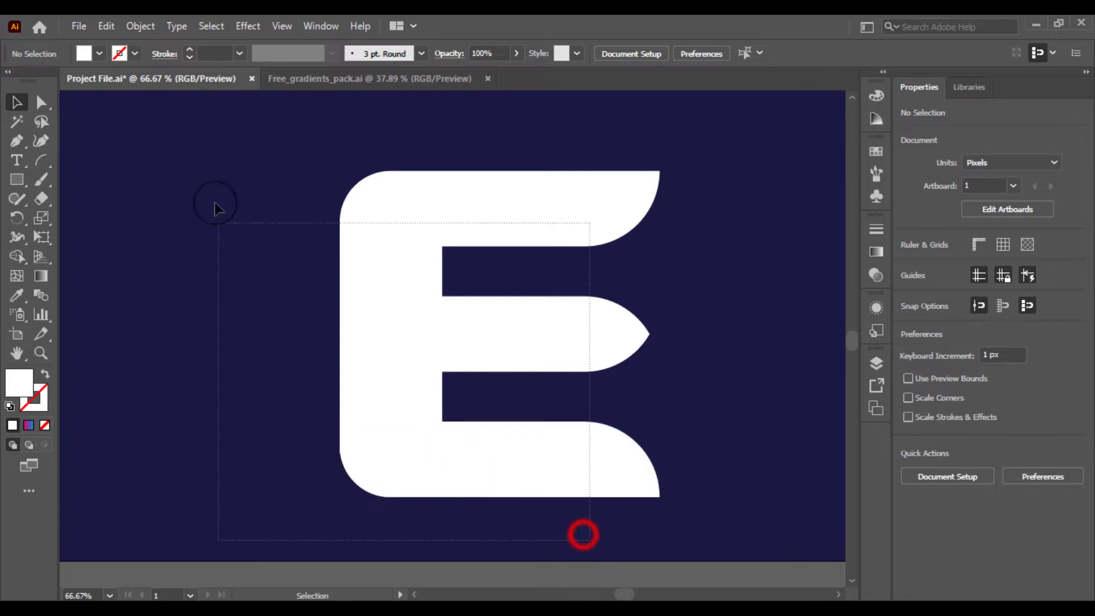
Try uniting all the E's pieces with Pathfinder and shifting the letter left
{"action": "left_click_drag", "start_coordinate": [214, 203], "coordinate": [374, 146]}
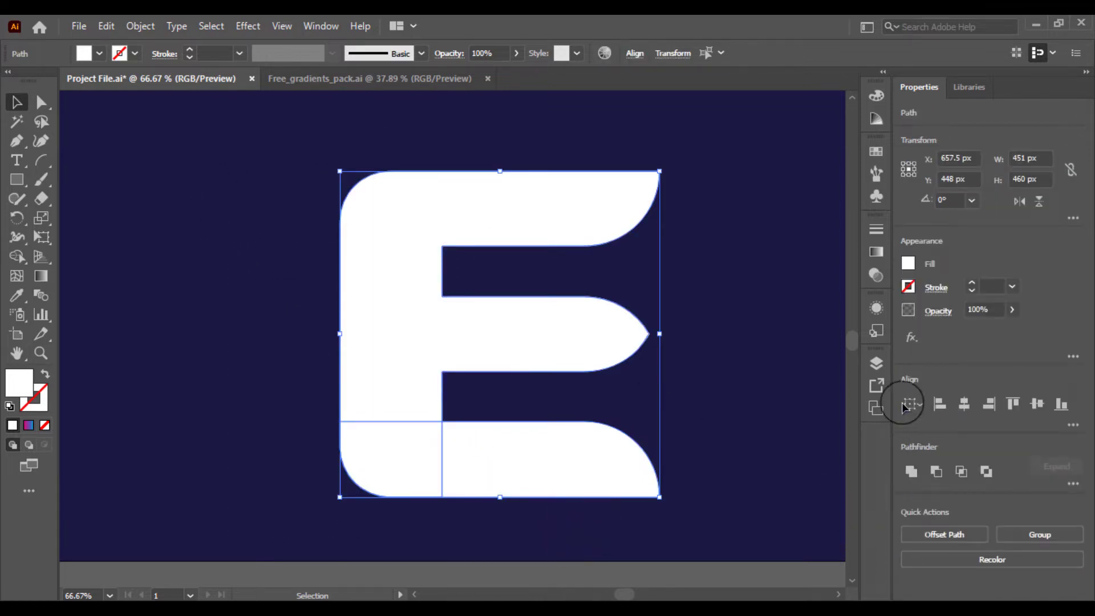
{"action": "left_click", "coordinate": [911, 471]}
{"action": "left_click", "coordinate": [592, 392]}
{"action": "left_click_drag", "start_coordinate": [539, 349], "coordinate": [476, 347]}
{"action": "left_click", "coordinate": [689, 347]}
Try rounding the two inner corners where the arms meet the stem
{"action": "left_click", "coordinate": [383, 269]}
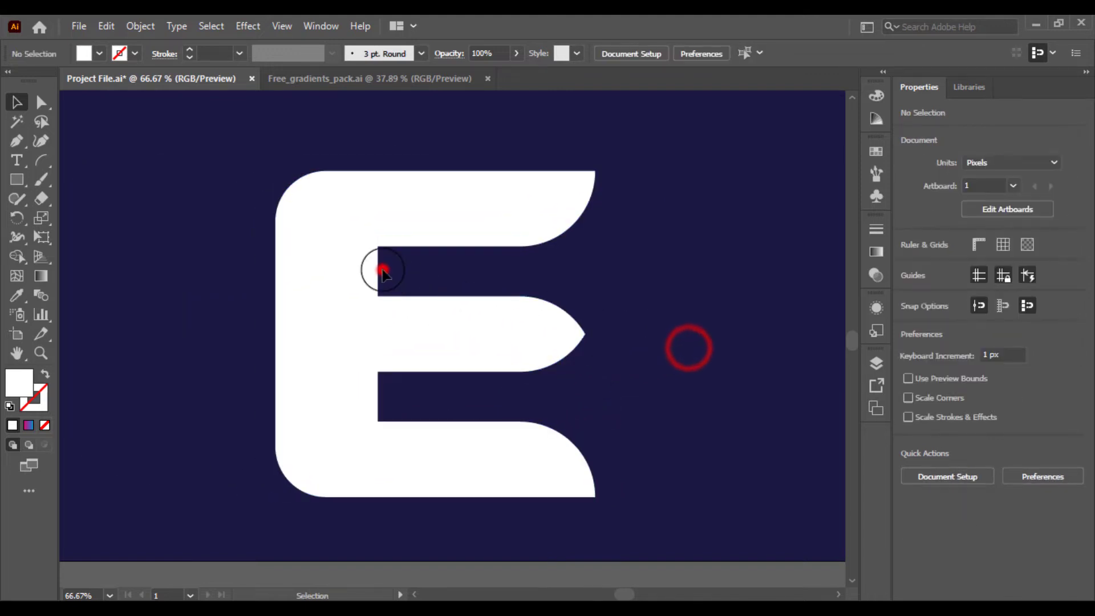
{"action": "left_click", "coordinate": [310, 265]}
{"action": "left_click", "coordinate": [181, 279]}
{"action": "left_click", "coordinate": [286, 258]}
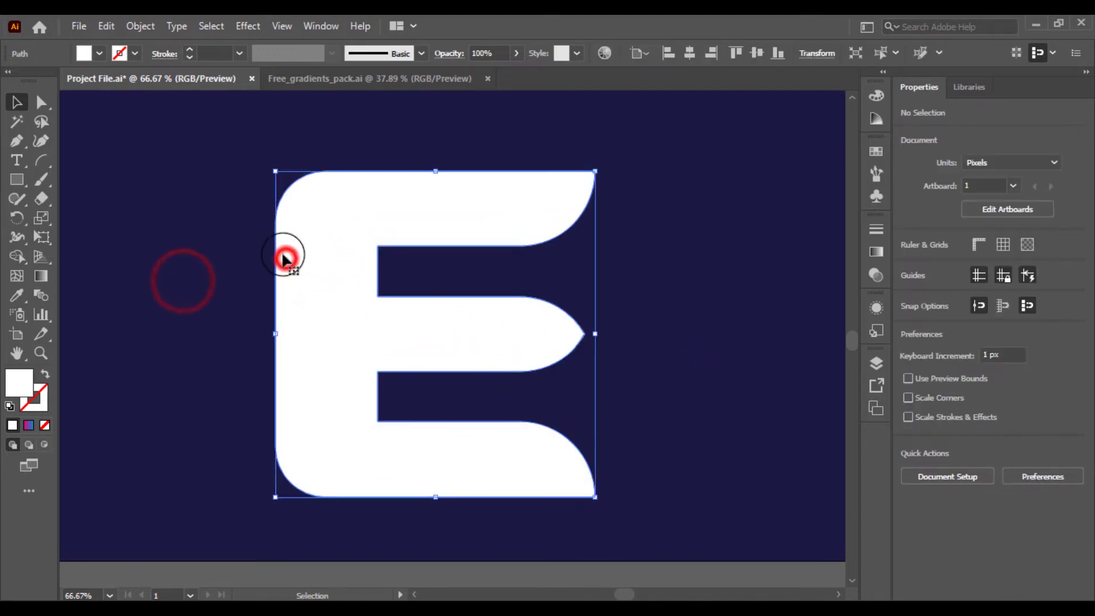
{"action": "left_click", "coordinate": [41, 103]}
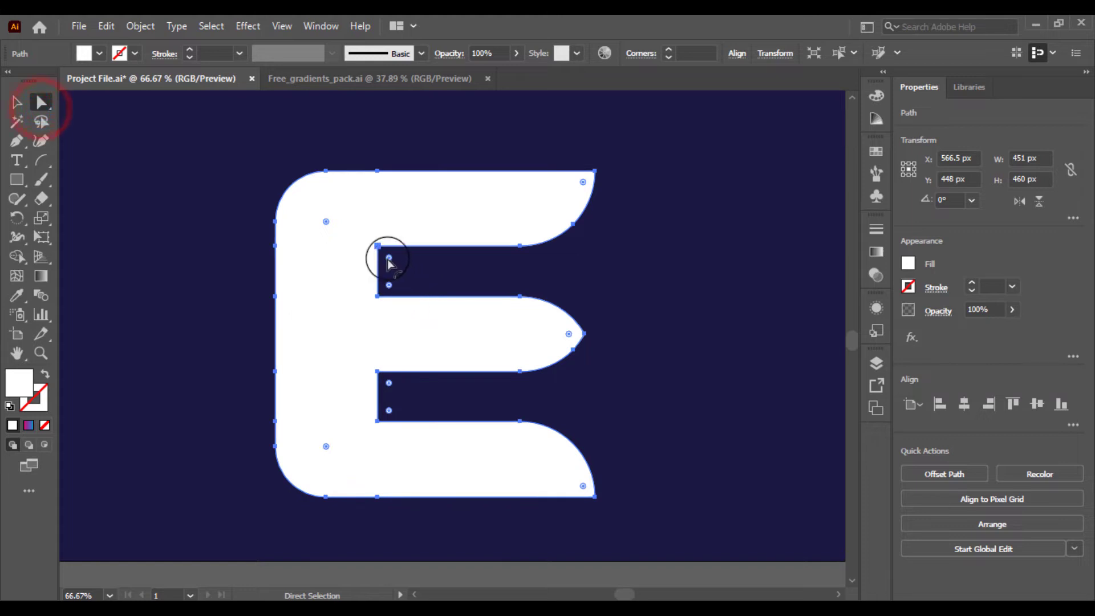
{"action": "left_click_drag", "start_coordinate": [391, 289], "coordinate": [459, 300]}
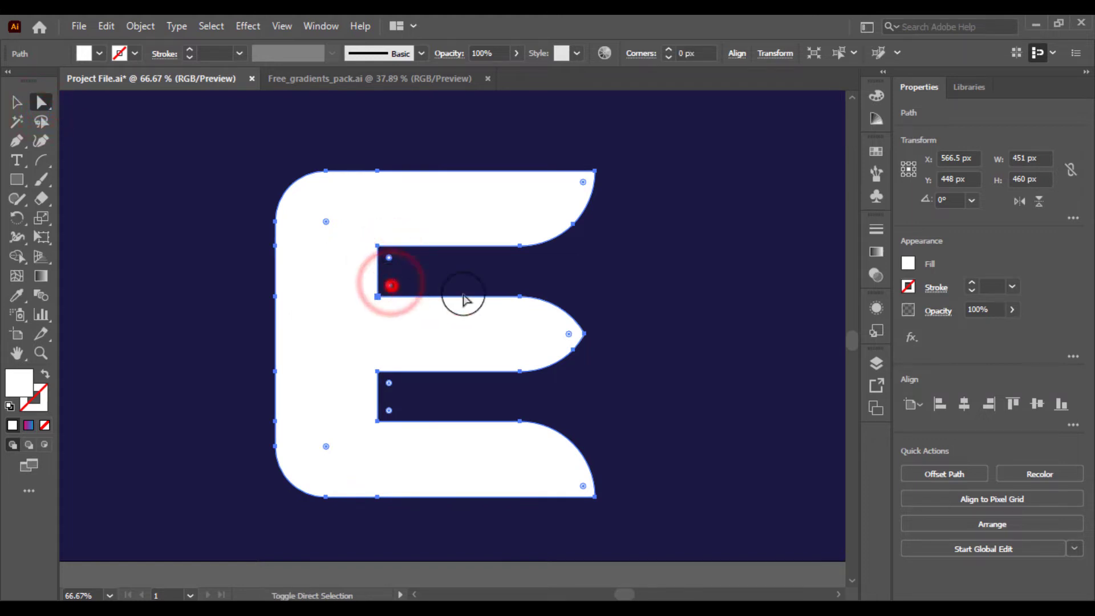
{"action": "left_click", "coordinate": [391, 411], "text": "shift"}
{"action": "left_click_drag", "start_coordinate": [392, 412], "coordinate": [547, 426]}
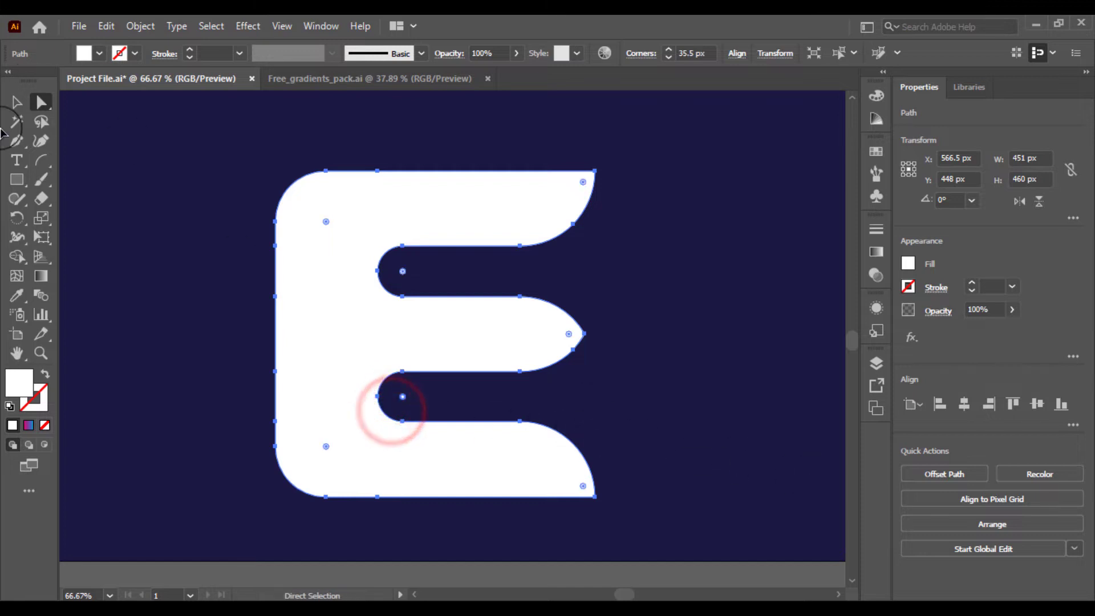
{"action": "left_click", "coordinate": [16, 104]}
{"action": "left_click", "coordinate": [117, 165]}
Try narrowing the E from its left edge, then undo back to the separate, unmerged pieces
{"action": "key", "text": "ctrl+minus"}
{"action": "key", "text": "ctrl+minus"}
{"action": "key", "text": "ctrl+minus"}
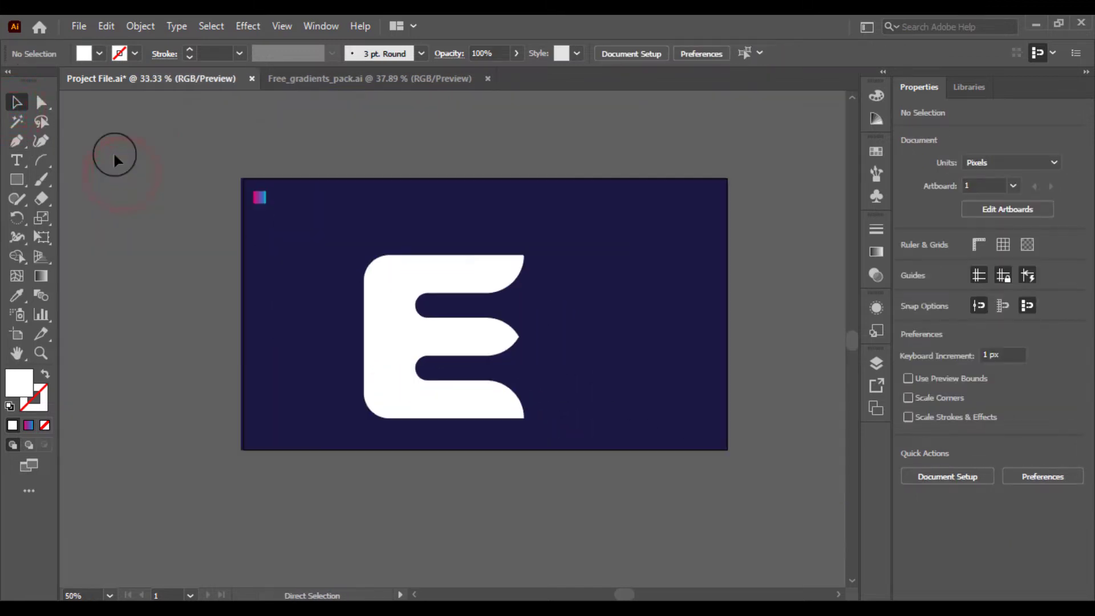
{"action": "key", "text": "ctrl+plus"}
{"action": "key", "text": "ctrl+plus"}
{"action": "left_click", "coordinate": [367, 351]}
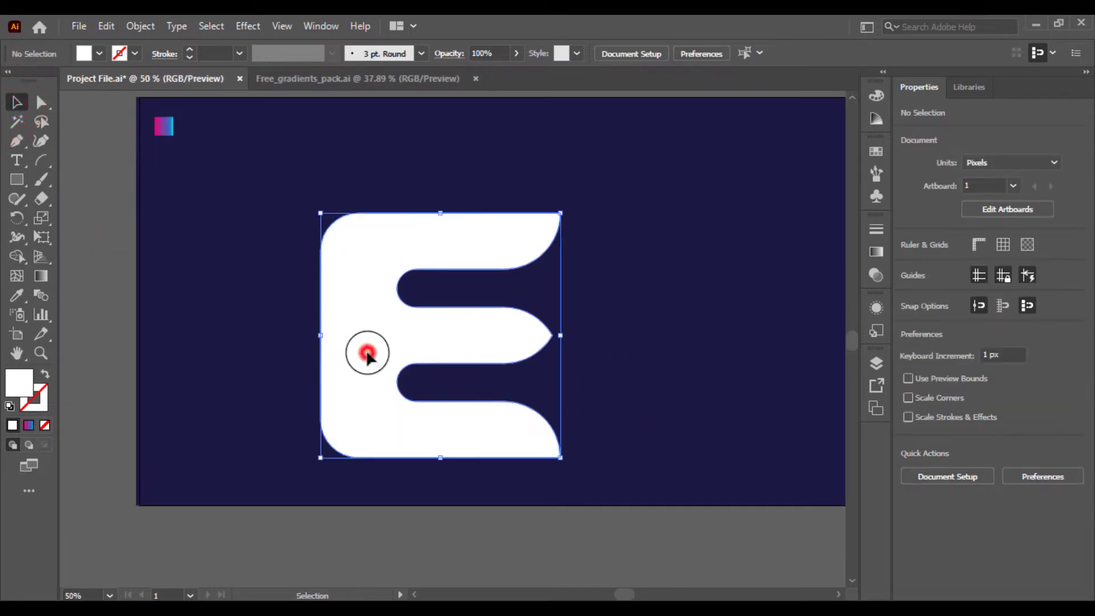
{"action": "left_click_drag", "start_coordinate": [323, 342], "coordinate": [348, 358]}
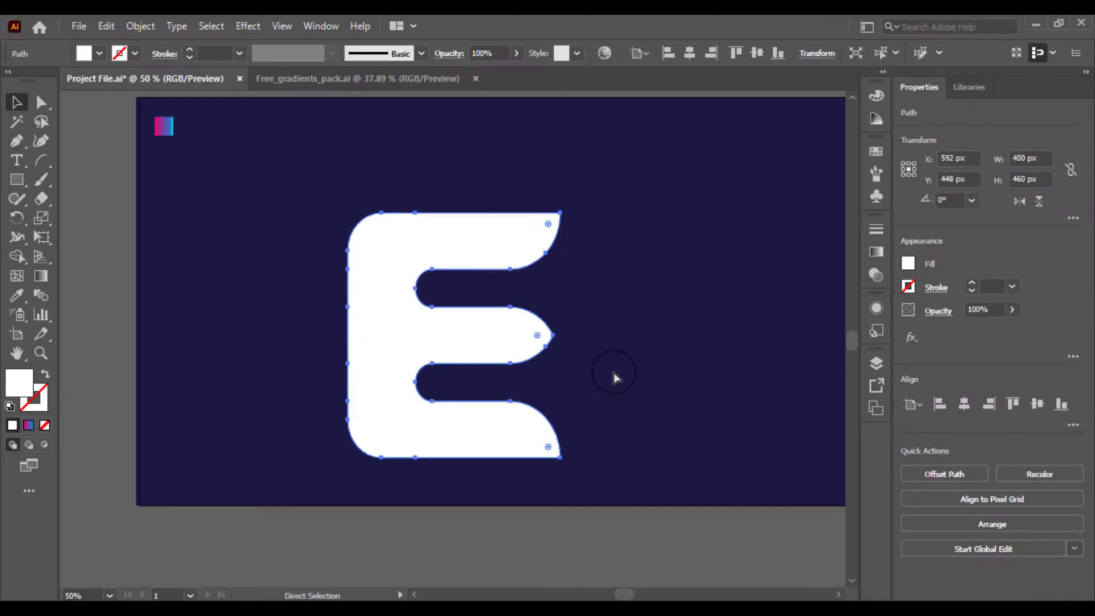
{"action": "key", "text": "ctrl+z"}
{"action": "key", "text": "ctrl+z"}
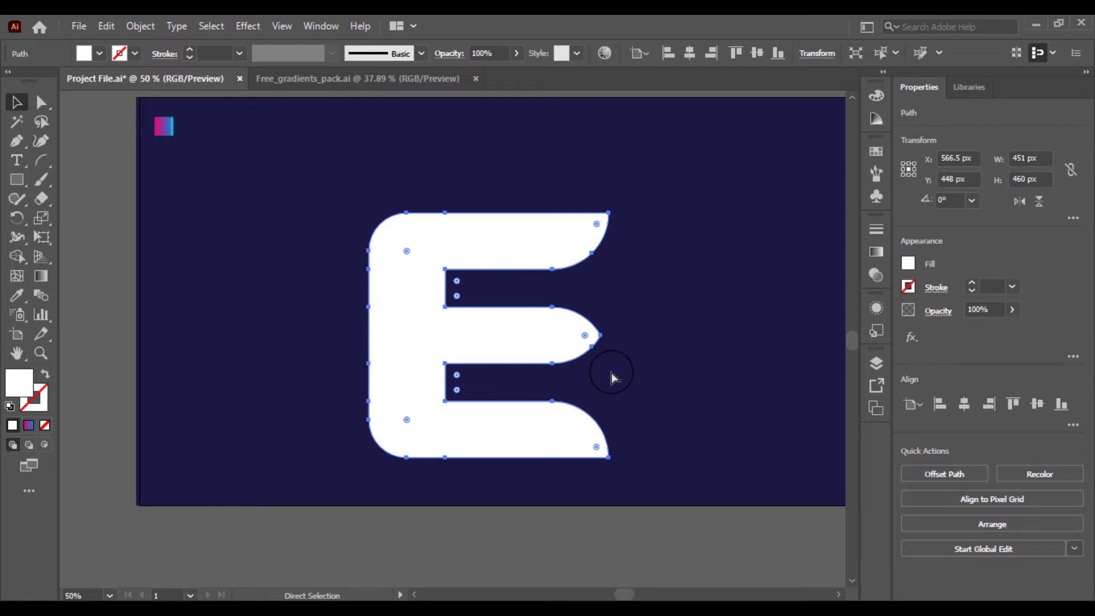
{"action": "key", "text": "ctrl+z"}
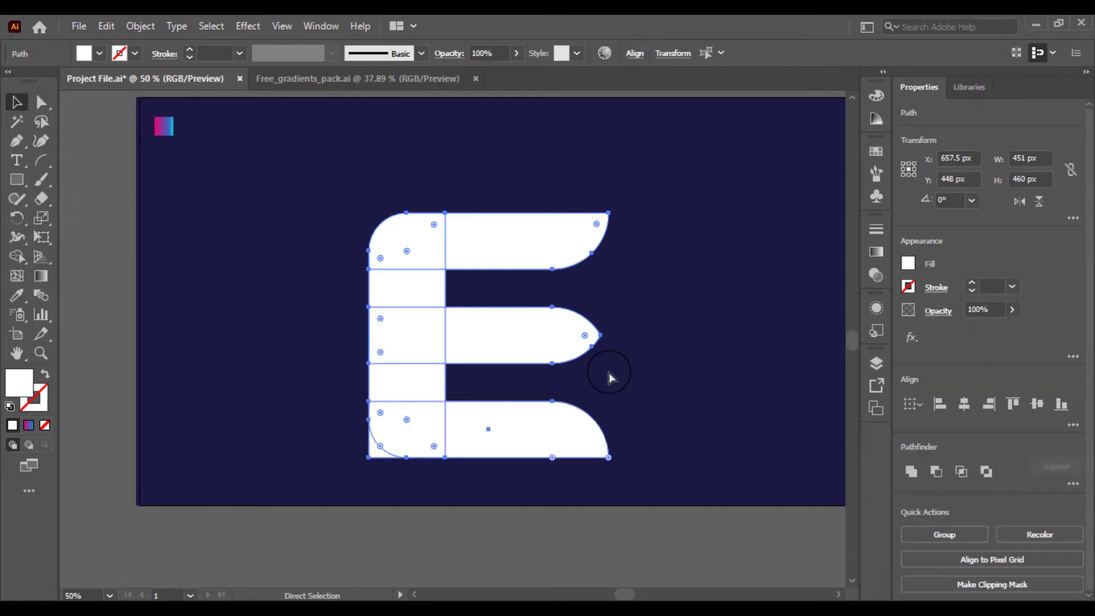
Resize the vertical stem rectangle so its right edge lines up with where the arms begin
{"action": "key", "text": "v"}
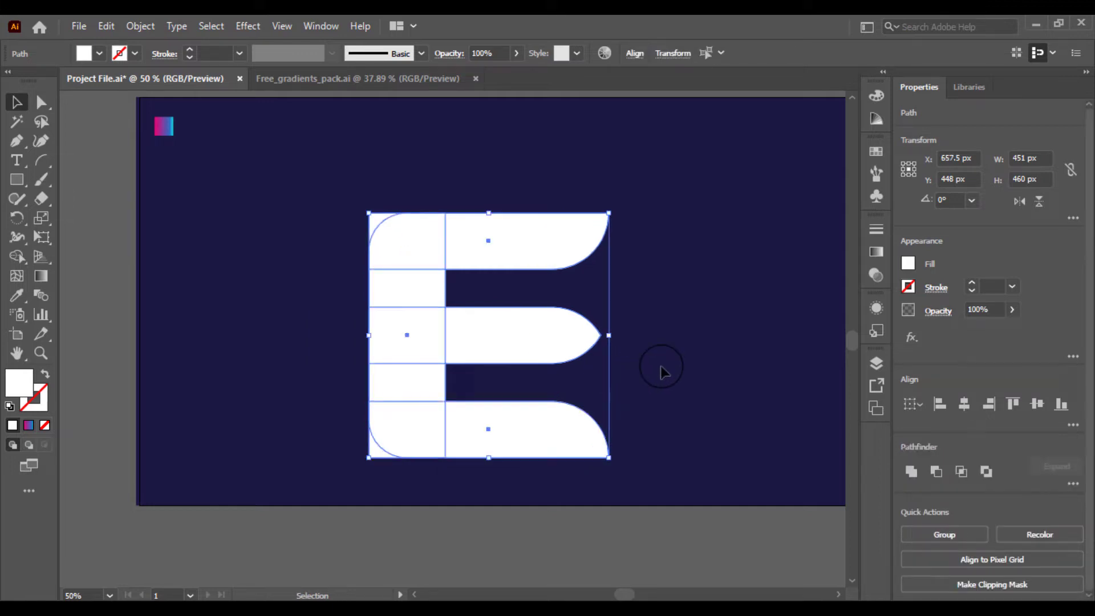
{"action": "left_click", "coordinate": [695, 325]}
{"action": "left_click", "coordinate": [406, 300]}
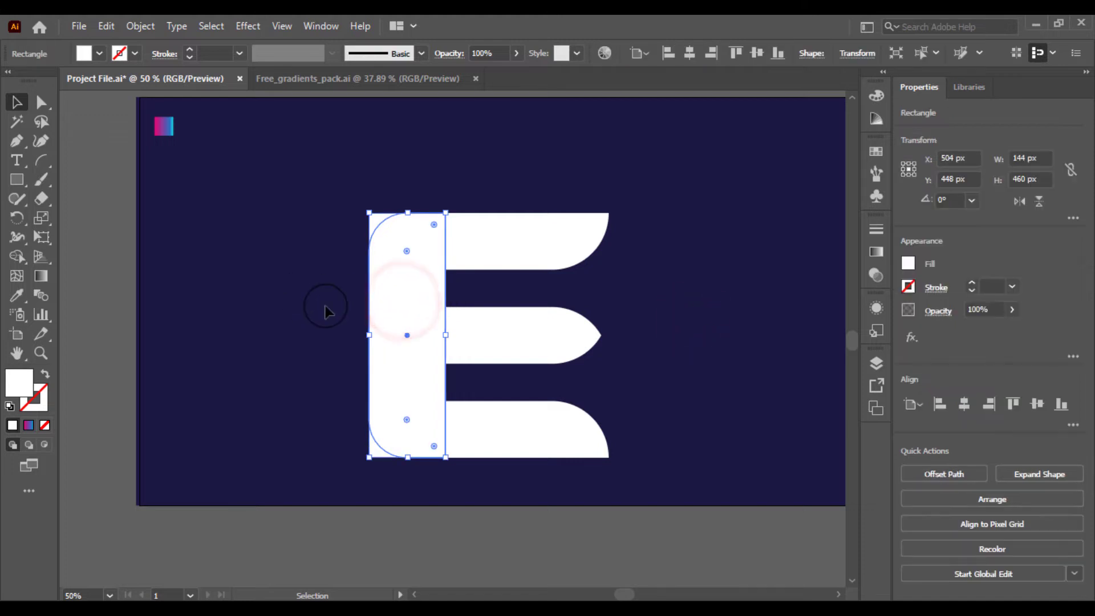
{"action": "left_click", "coordinate": [294, 282]}
{"action": "left_click", "coordinate": [411, 287]}
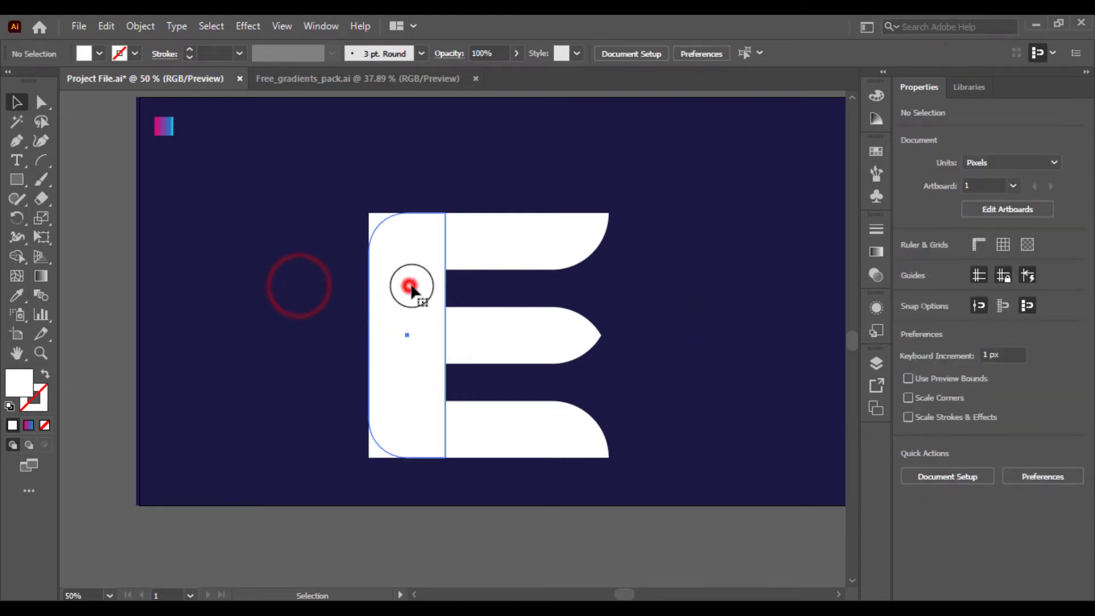
{"action": "left_click_drag", "start_coordinate": [444, 335], "coordinate": [428, 335]}
{"action": "left_click", "coordinate": [317, 327]}
{"action": "left_click_drag", "start_coordinate": [342, 224], "coordinate": [738, 452]}
{"action": "left_click", "coordinate": [741, 451]}
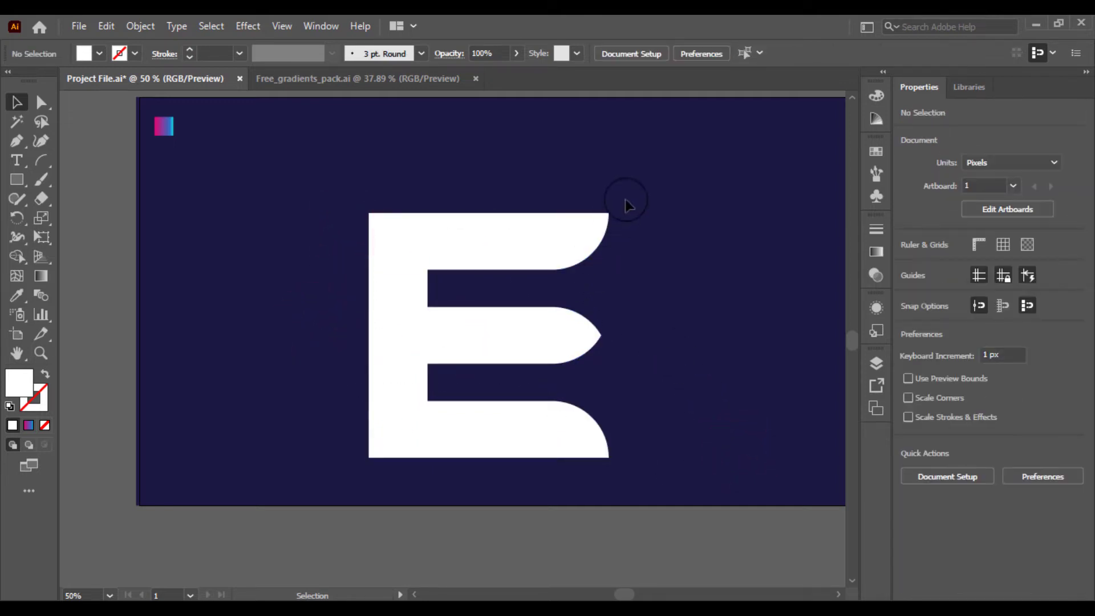
{"action": "left_click_drag", "start_coordinate": [369, 464], "coordinate": [368, 463]}
{"action": "left_click", "coordinate": [284, 281]}
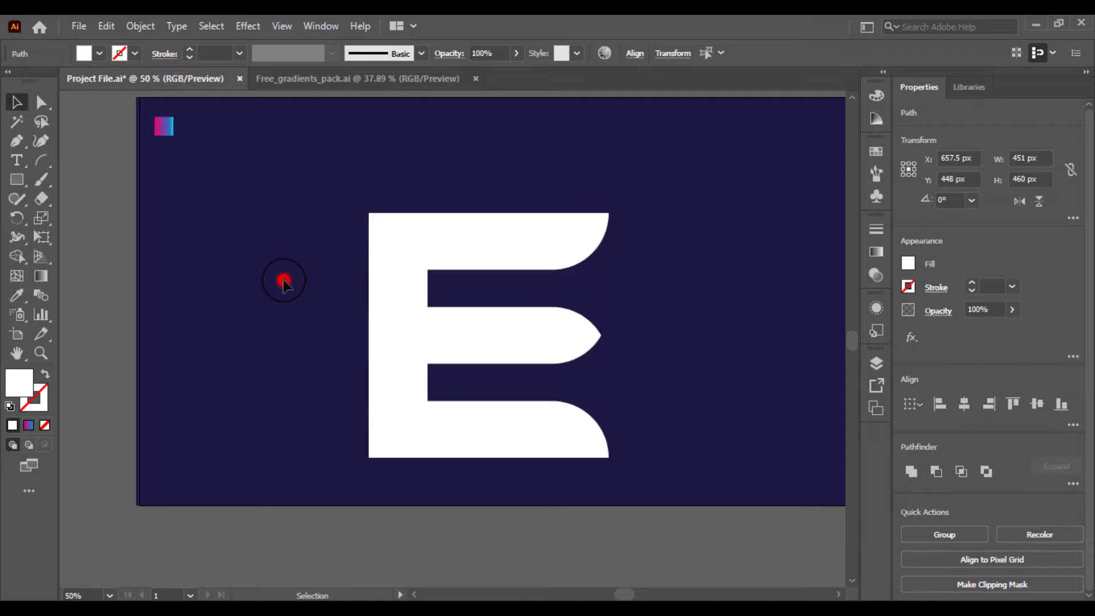
{"action": "key", "text": "ctrl+plus"}
{"action": "left_click", "coordinate": [409, 292]}
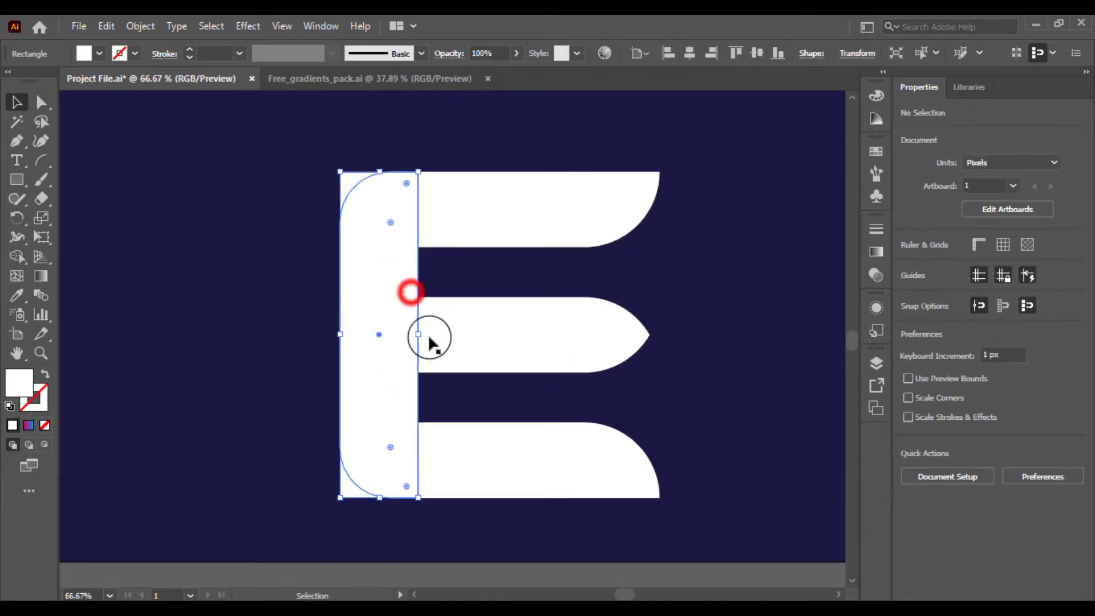
{"action": "left_click_drag", "start_coordinate": [421, 339], "coordinate": [429, 336]}
{"action": "left_click", "coordinate": [274, 278]}
Select all the E's pieces and click the top-left and bottom-left corner regions with Shape Builder
{"action": "left_click_drag", "start_coordinate": [278, 209], "coordinate": [490, 372]}
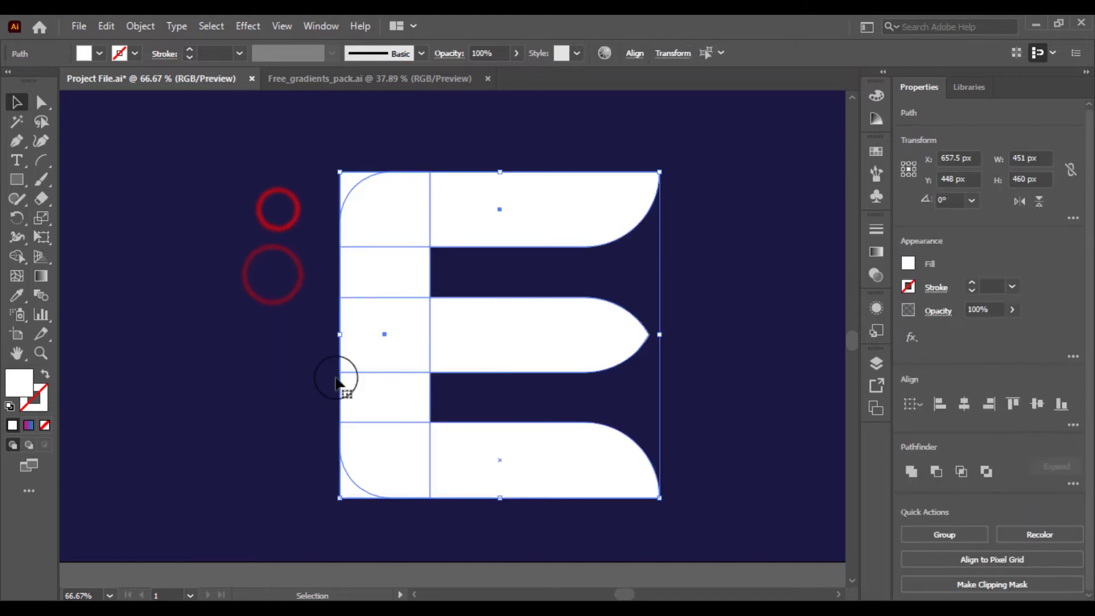
{"action": "left_click", "coordinate": [17, 256]}
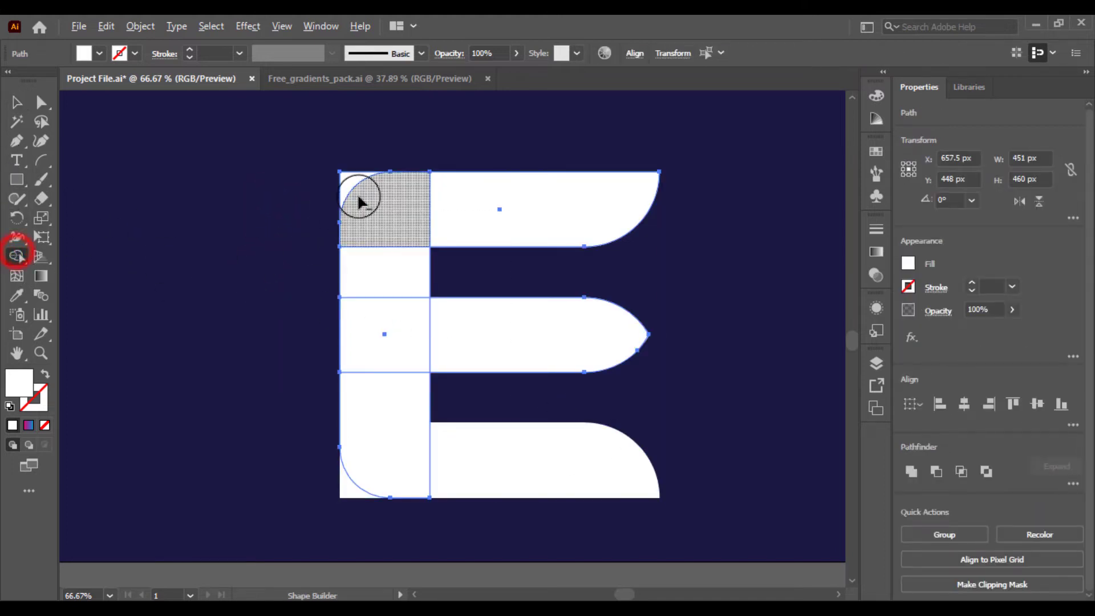
{"action": "left_click", "coordinate": [344, 183]}
{"action": "left_click", "coordinate": [353, 488]}
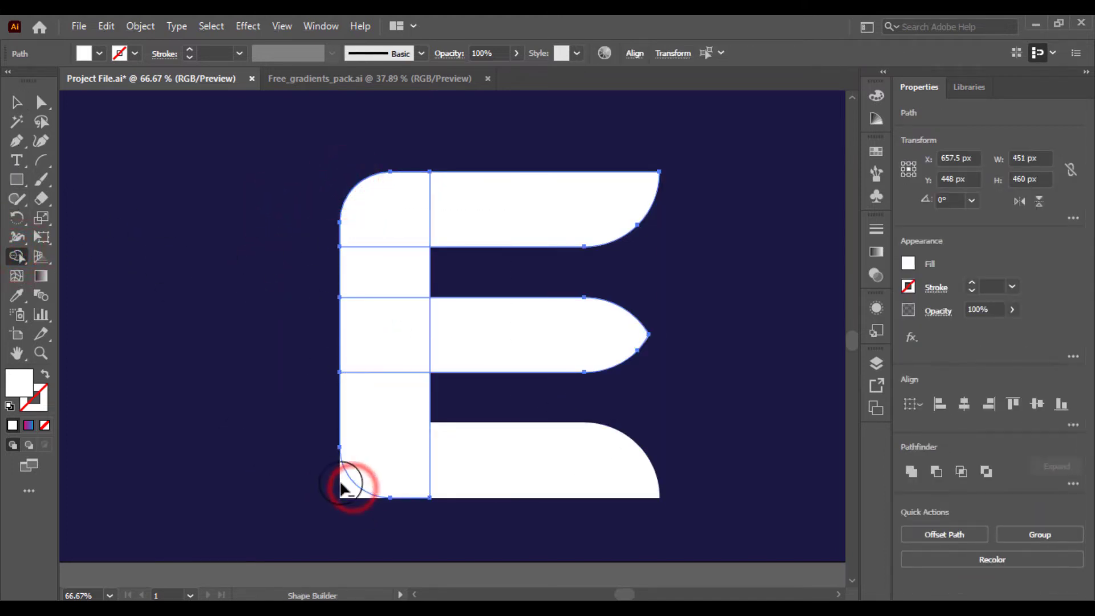
Select all the pieces of the E and unite them into one shape with Pathfinder
{"action": "left_click", "coordinate": [17, 102]}
{"action": "left_click_drag", "start_coordinate": [177, 247], "coordinate": [456, 491]}
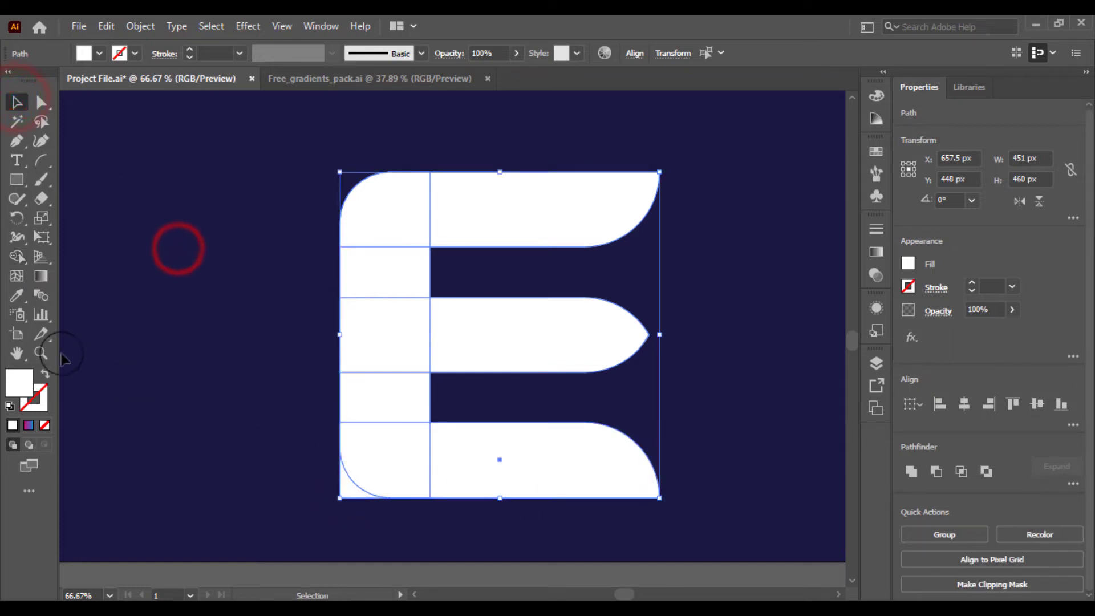
{"action": "left_click", "coordinate": [17, 256]}
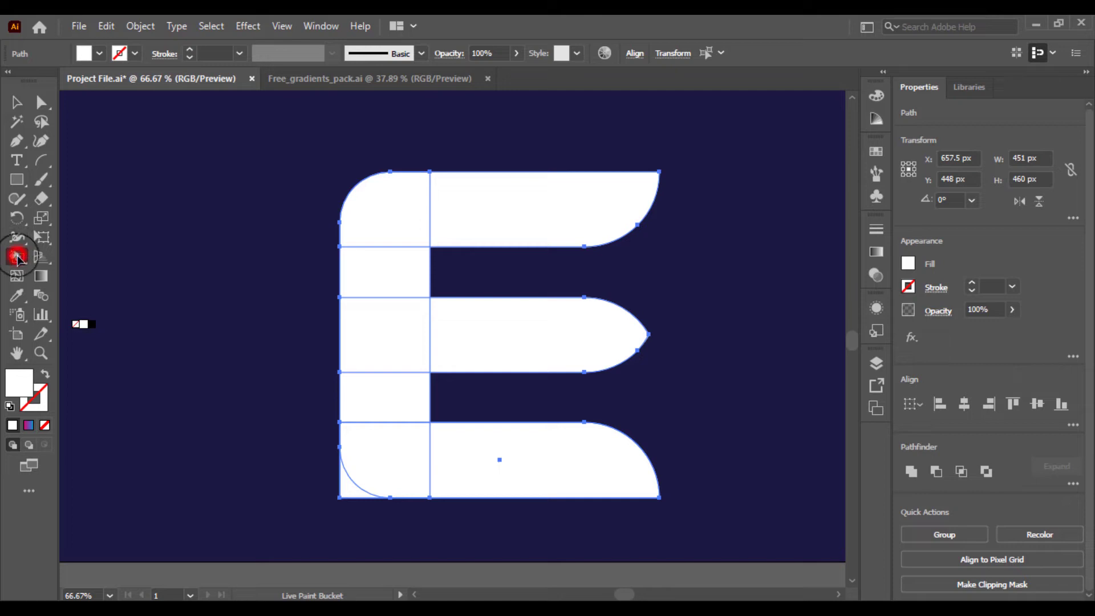
{"action": "left_click_drag", "start_coordinate": [17, 258], "coordinate": [85, 252]}
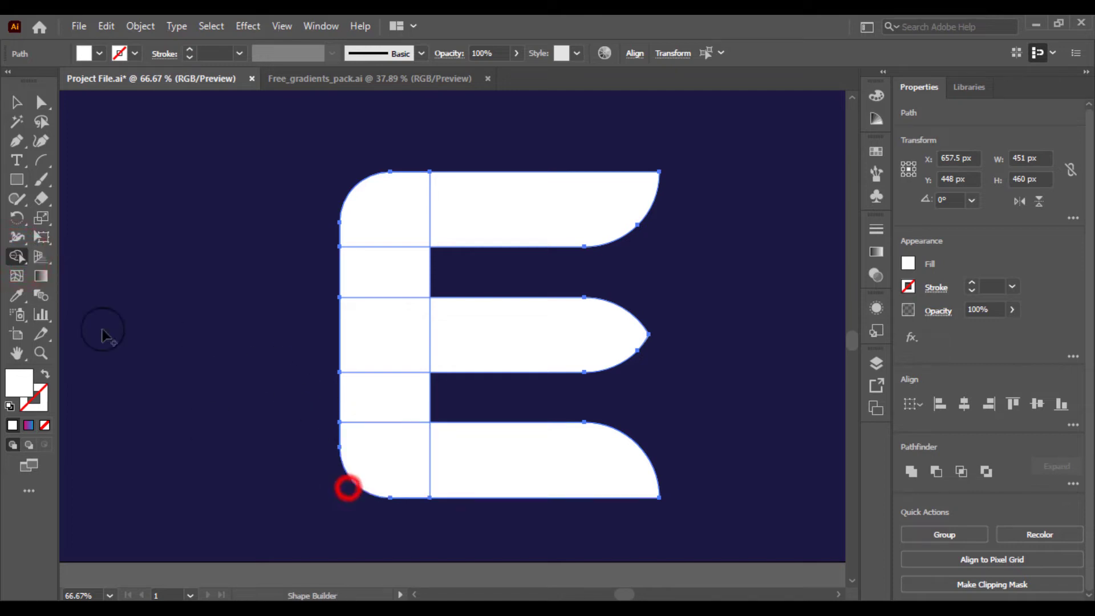
{"action": "left_click", "coordinate": [11, 106]}
{"action": "left_click", "coordinate": [98, 133]}
{"action": "left_click_drag", "start_coordinate": [274, 155], "coordinate": [696, 514]}
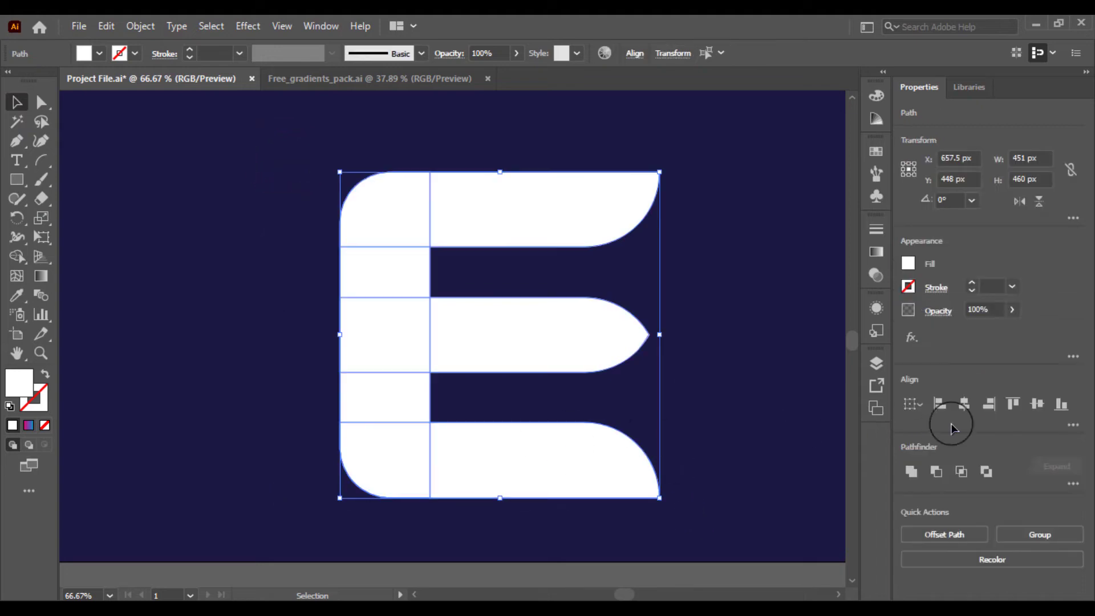
{"action": "left_click", "coordinate": [911, 472]}
{"action": "left_click", "coordinate": [750, 345]}
Round the two inner corners between the stem and the arms to 35.5 px
{"action": "left_click", "coordinate": [425, 244]}
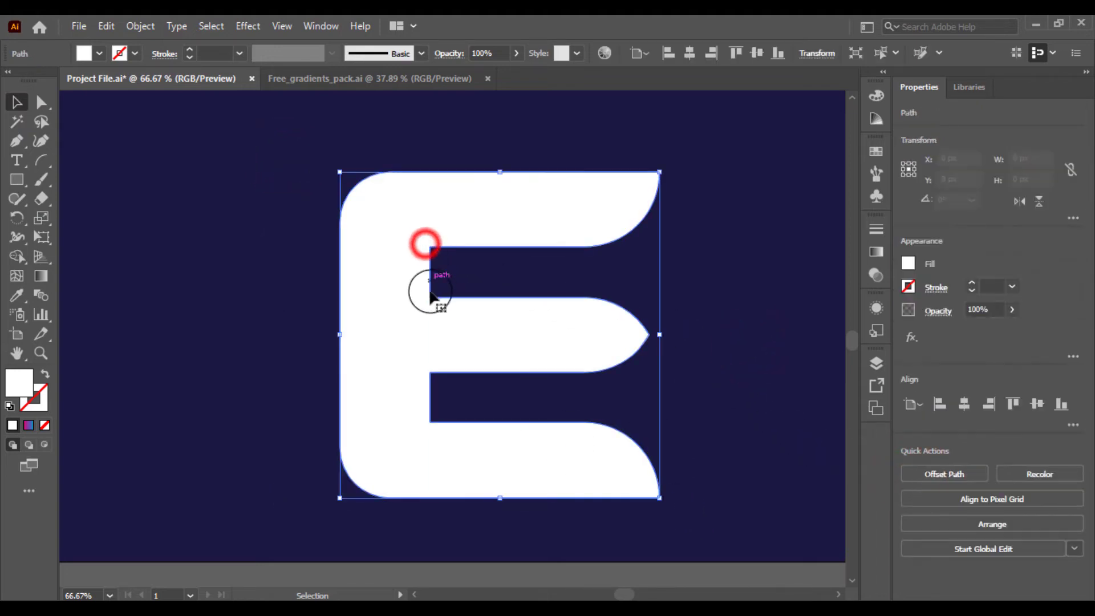
{"action": "left_click", "coordinate": [49, 101]}
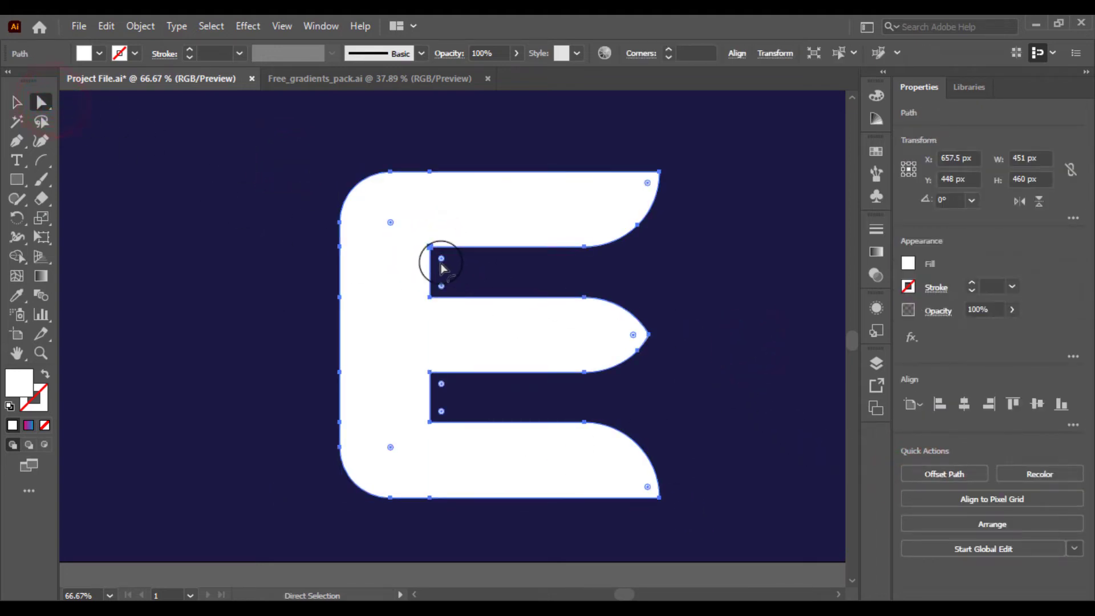
{"action": "left_click", "coordinate": [441, 286]}
{"action": "left_click", "coordinate": [442, 384]}
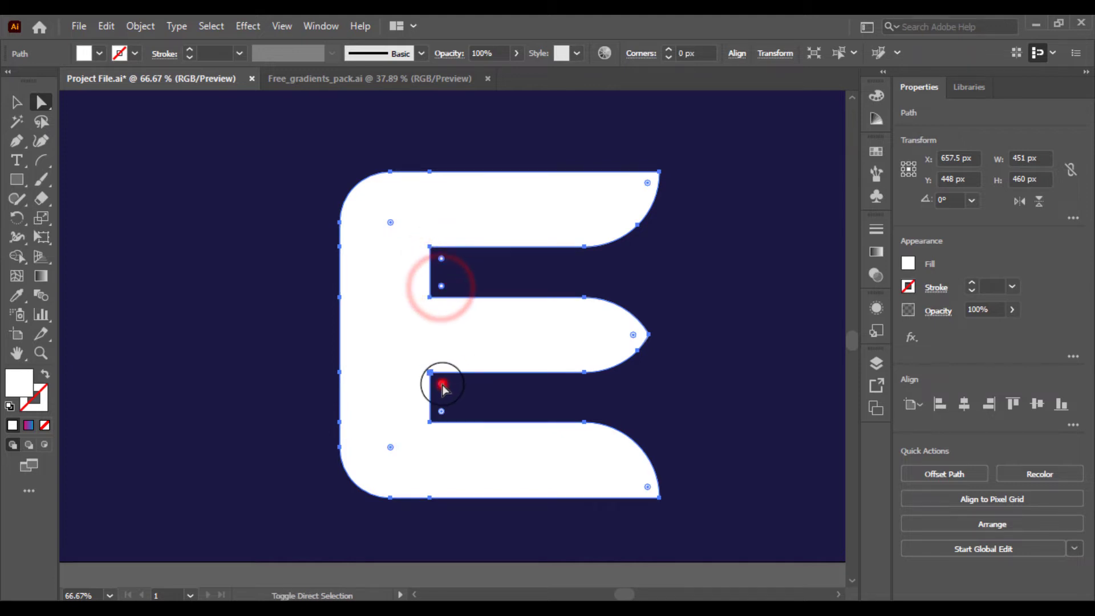
{"action": "left_click_drag", "start_coordinate": [442, 415], "coordinate": [526, 427]}
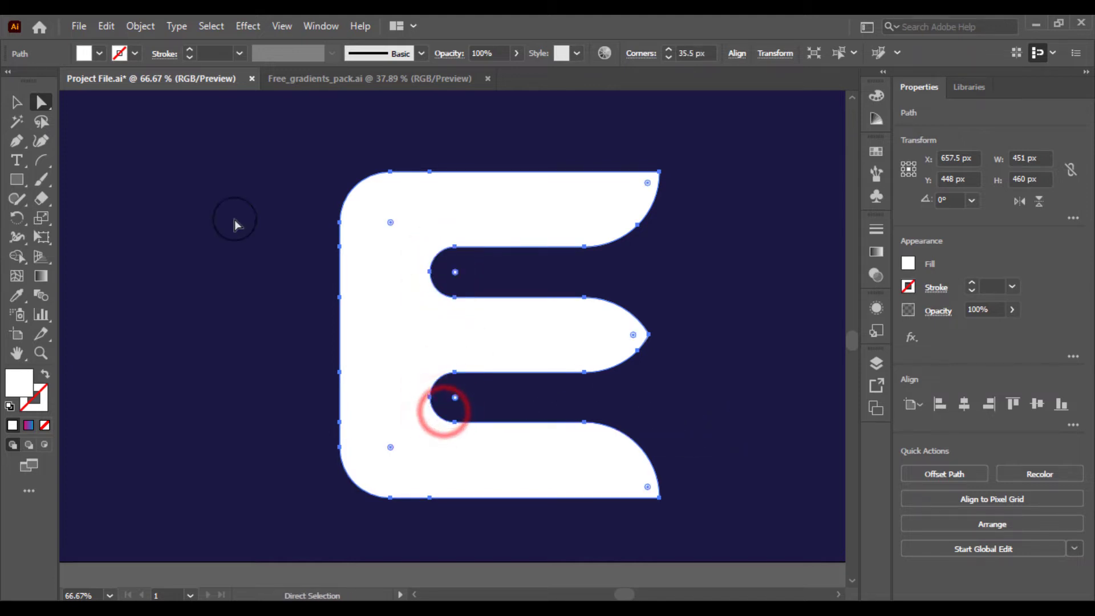
{"action": "left_click", "coordinate": [16, 101]}
{"action": "left_click", "coordinate": [197, 213]}
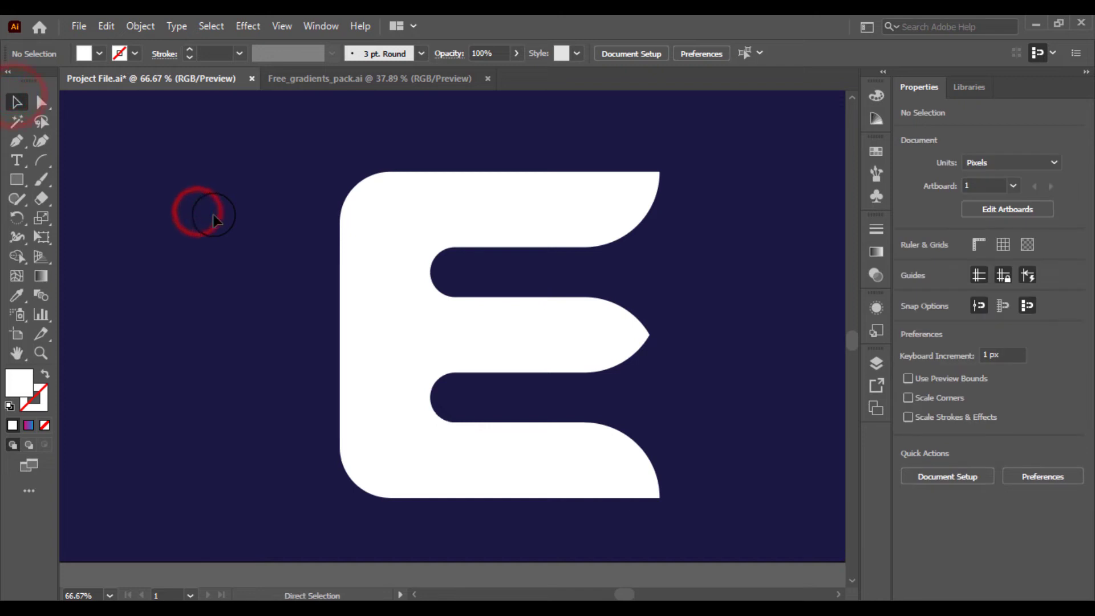
Stretch the E's top edge upward to make the letter about 503 px tall
{"action": "key", "text": "ctrl+minus"}
{"action": "key", "text": "ctrl+minus"}
{"action": "key", "text": "ctrl+plus"}
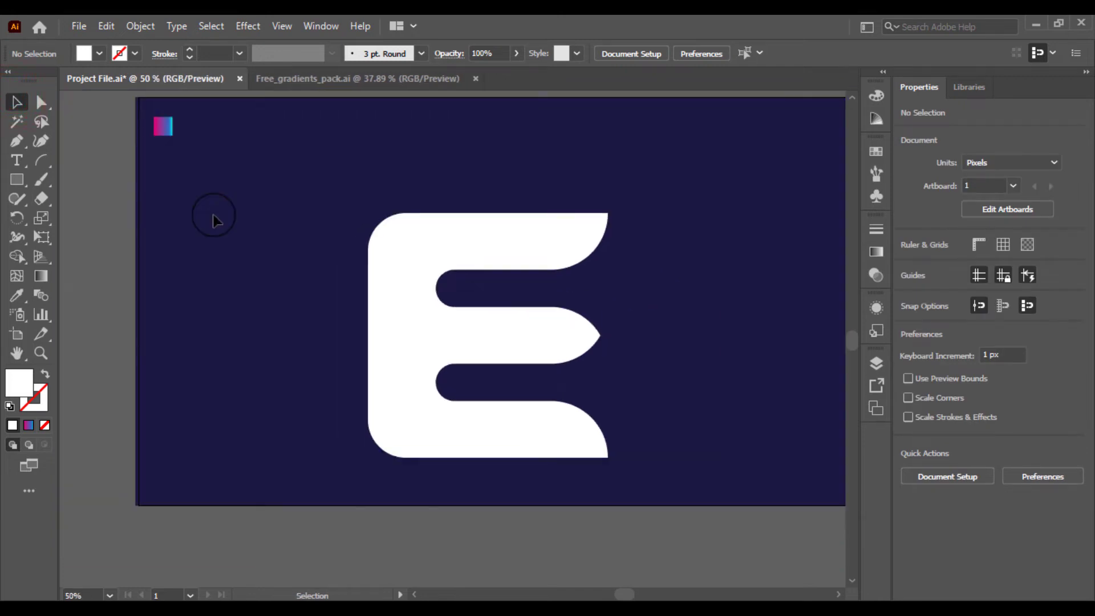
{"action": "left_click", "coordinate": [440, 245]}
{"action": "mouse_move", "coordinate": [488, 212]}
{"action": "left_mouse_down"}
{"action": "mouse_move", "coordinate": [495, 178]}
{"action": "mouse_move", "coordinate": [489, 192]}
{"action": "left_mouse_up"}
{"action": "left_click", "coordinate": [655, 289]}
Rotate the E about 20 degrees
{"action": "left_click", "coordinate": [464, 301]}
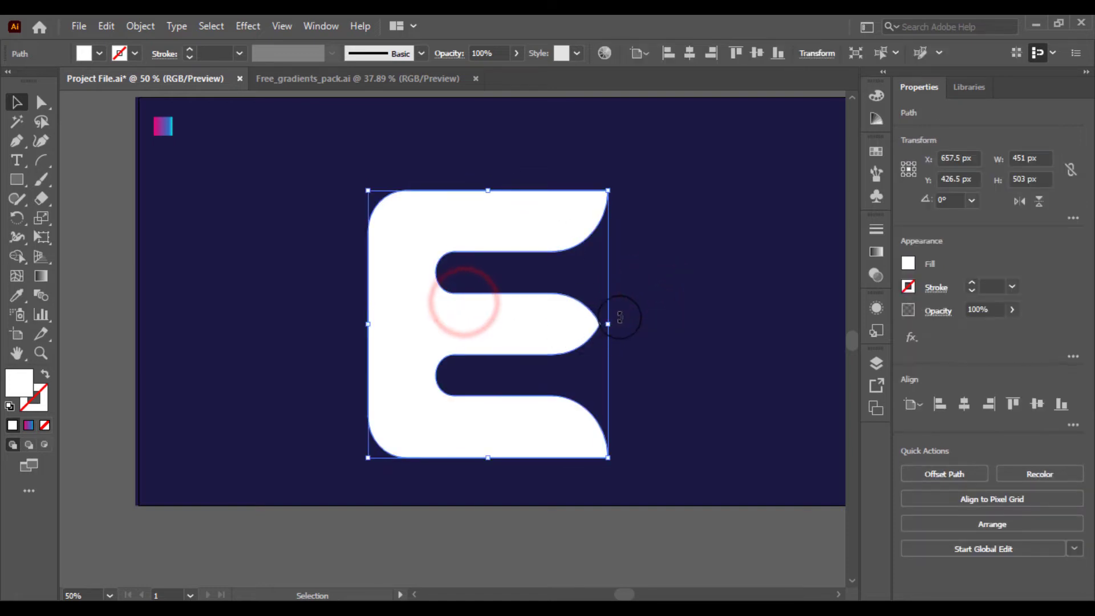
{"action": "left_click_drag", "start_coordinate": [615, 322], "coordinate": [582, 290]}
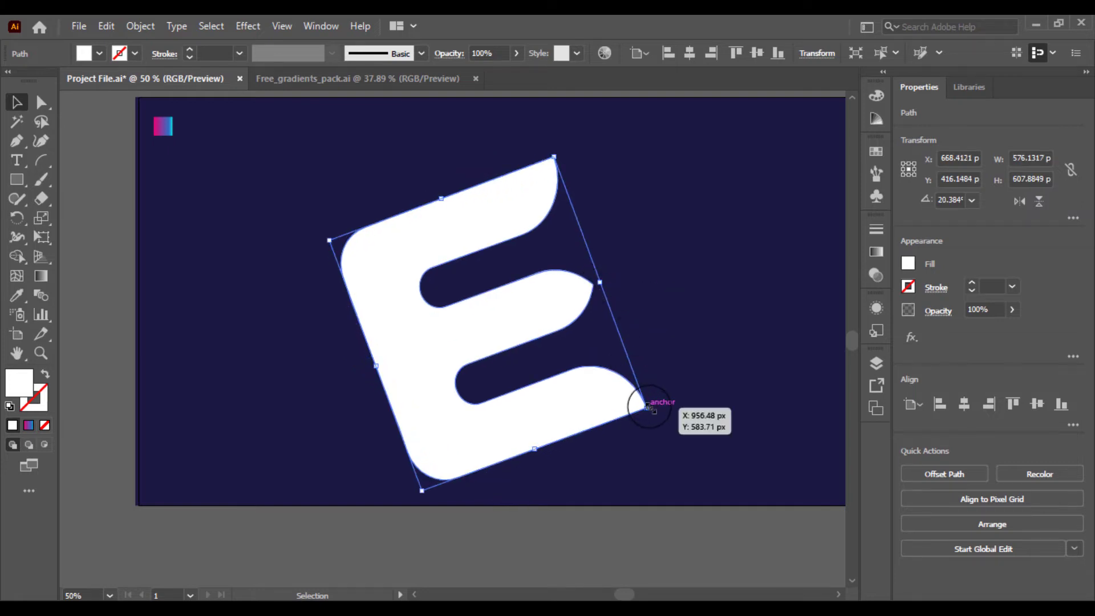
Scale the rotated E down to about 253 × 267 px and nudge it slightly upward
{"action": "left_click_drag", "start_coordinate": [647, 406], "coordinate": [564, 362]}
{"action": "left_click", "coordinate": [606, 384]}
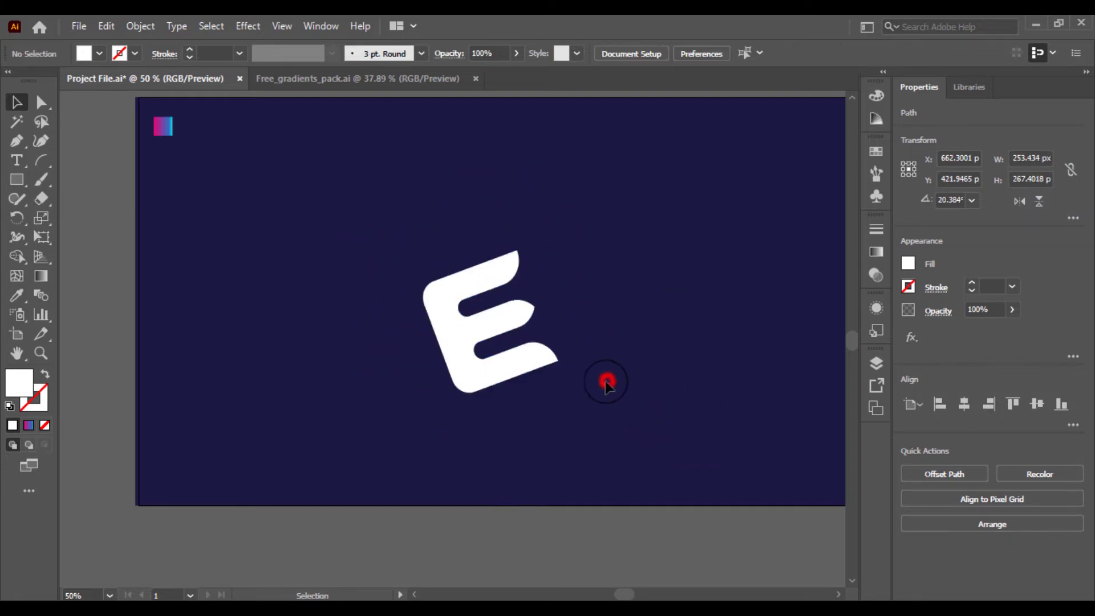
{"action": "left_click_drag", "start_coordinate": [477, 320], "coordinate": [485, 295]}
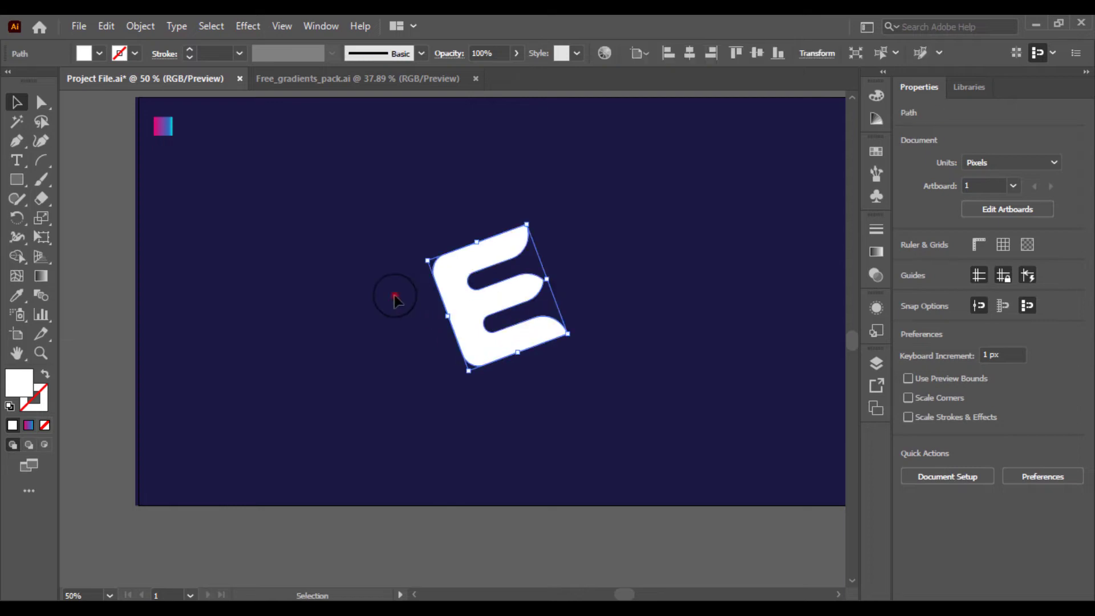
{"action": "left_click", "coordinate": [394, 296]}
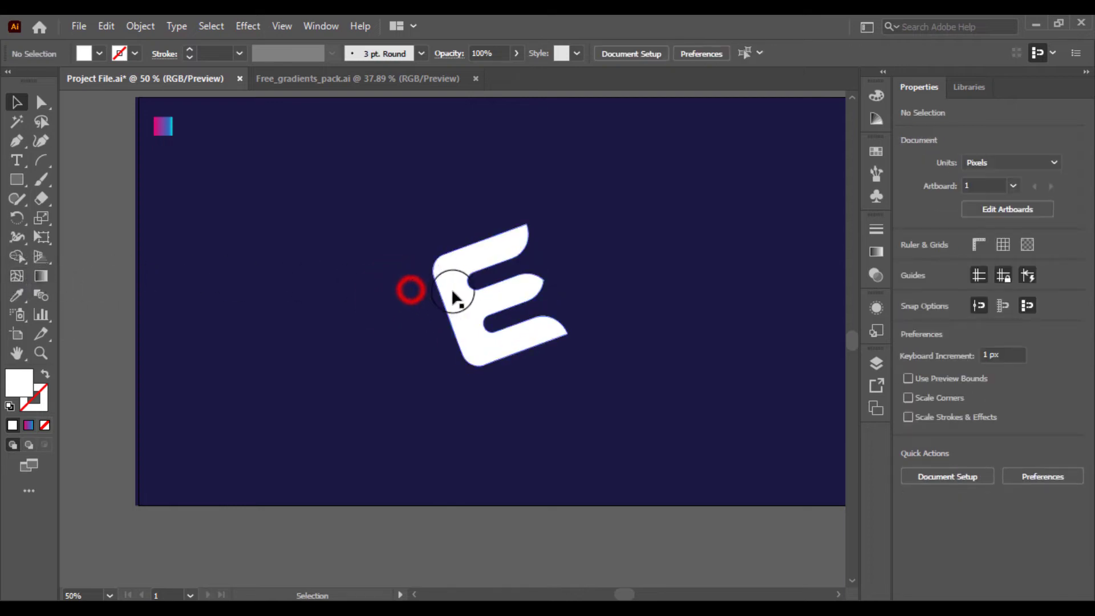
Fill the selected E with the pink-to-blue gradient sampled from the swatch square
{"action": "left_click", "coordinate": [472, 291]}
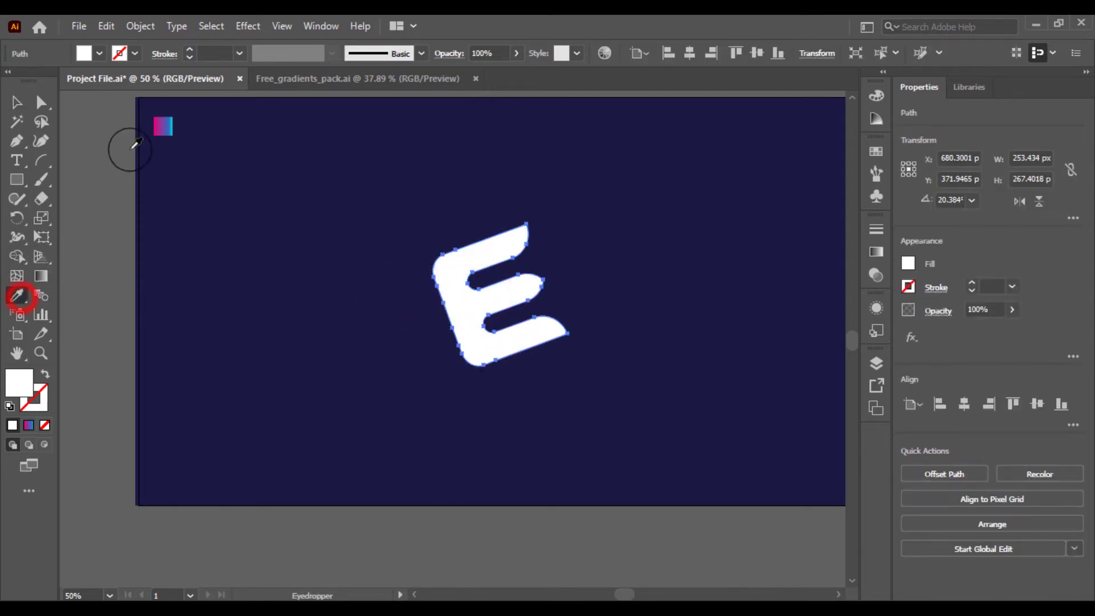
{"action": "left_click", "coordinate": [162, 122]}
{"action": "left_click", "coordinate": [41, 275]}
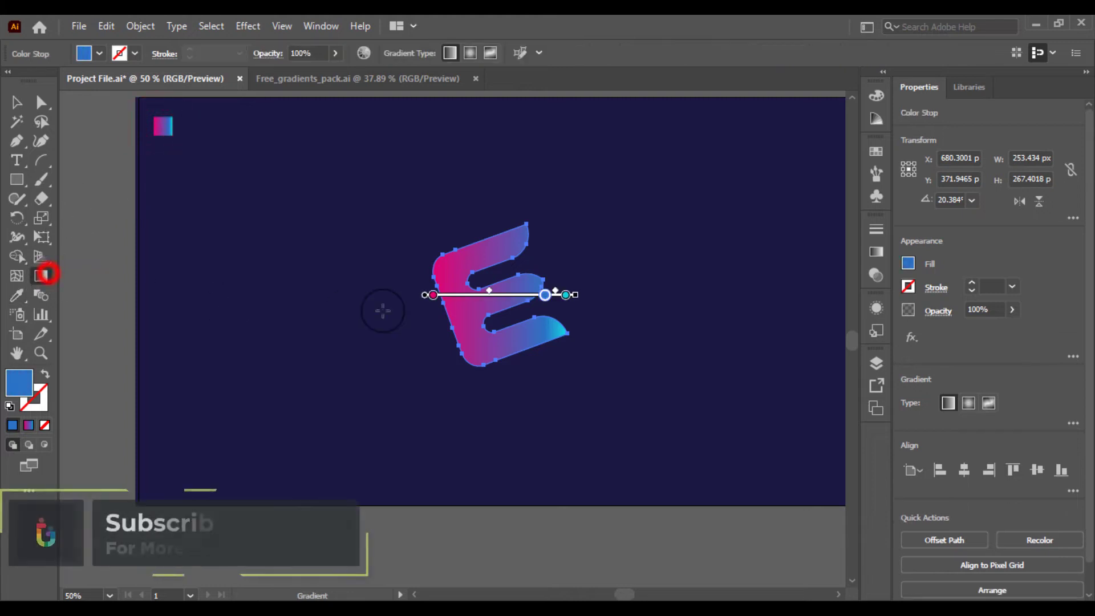
{"action": "left_click_drag", "start_coordinate": [545, 208], "coordinate": [403, 348]}
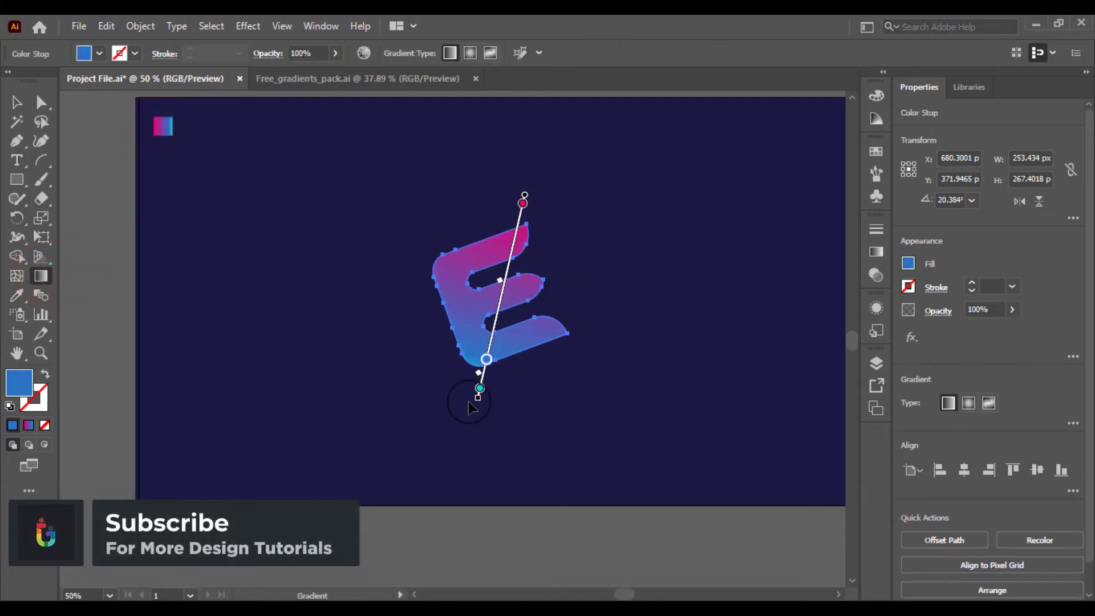
{"action": "key", "text": "ctrl+z"}
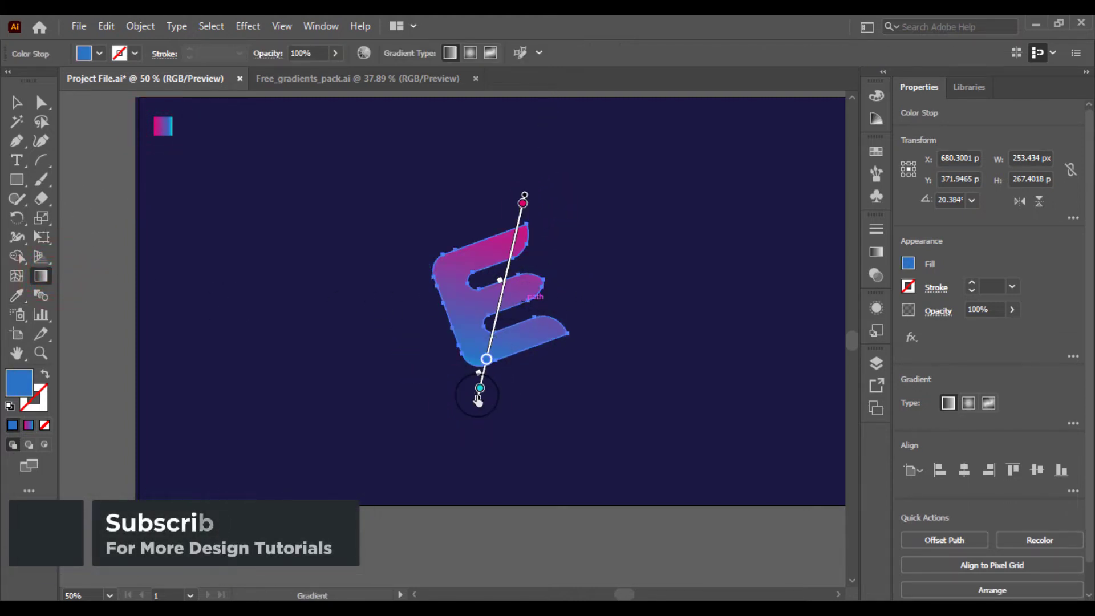
{"action": "key", "text": "ctrl"}
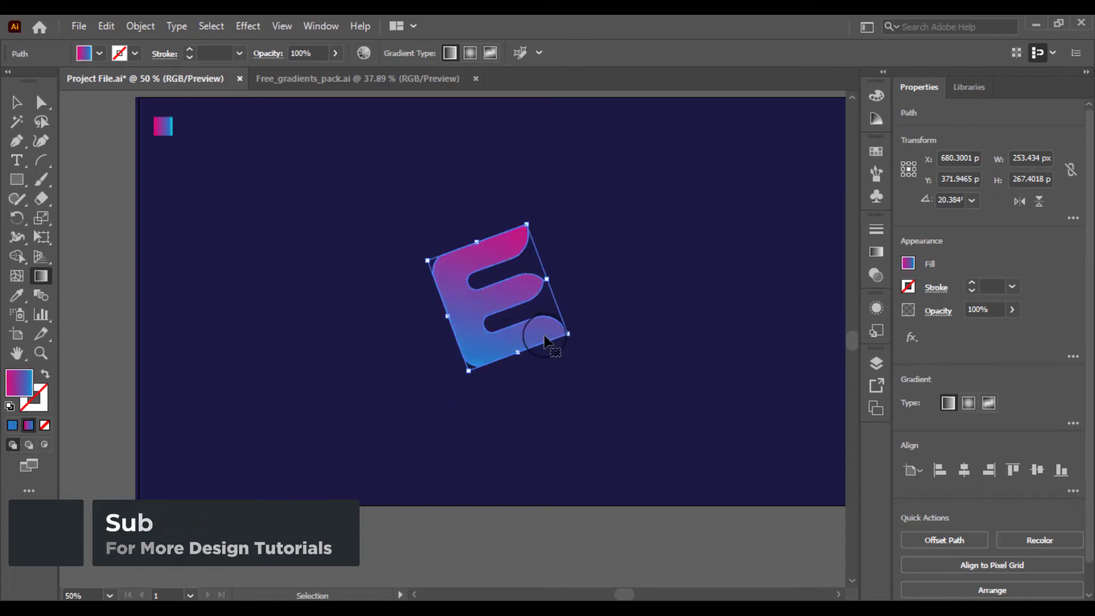
{"action": "key", "text": "ctrl+z"}
Redraw the gradient on the E so it runs from pink at the bottom to cyan at the top
{"action": "mouse_move", "coordinate": [488, 417]}
{"action": "left_mouse_down"}
{"action": "mouse_move", "coordinate": [504, 299]}
{"action": "mouse_move", "coordinate": [535, 232]}
{"action": "mouse_move", "coordinate": [525, 236]}
{"action": "left_mouse_up"}
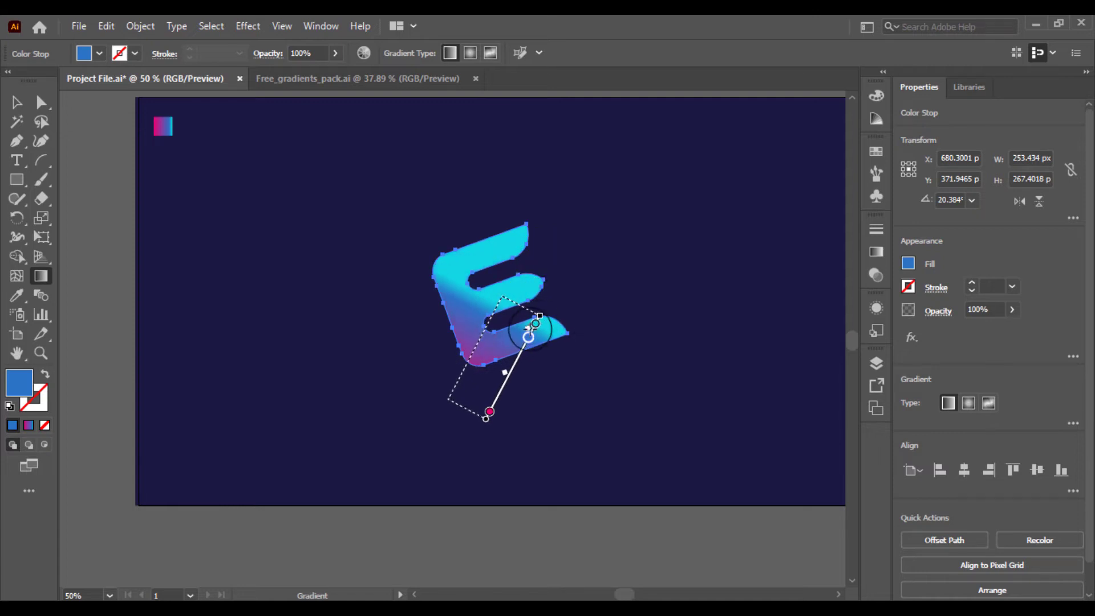
{"action": "left_click_drag", "start_coordinate": [521, 258], "coordinate": [529, 239]}
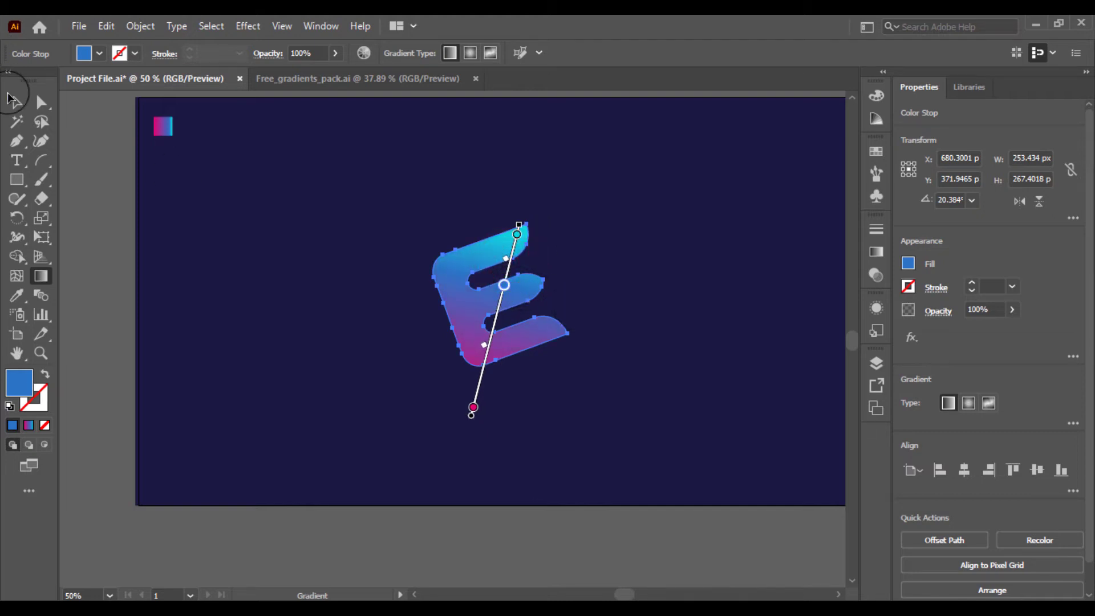
Copy the gradient E and paste a duplicate in front of it
{"action": "left_click", "coordinate": [13, 98]}
{"action": "left_click", "coordinate": [165, 193]}
{"action": "key", "text": "ctrl+plus"}
{"action": "key", "text": "ctrl+plus"}
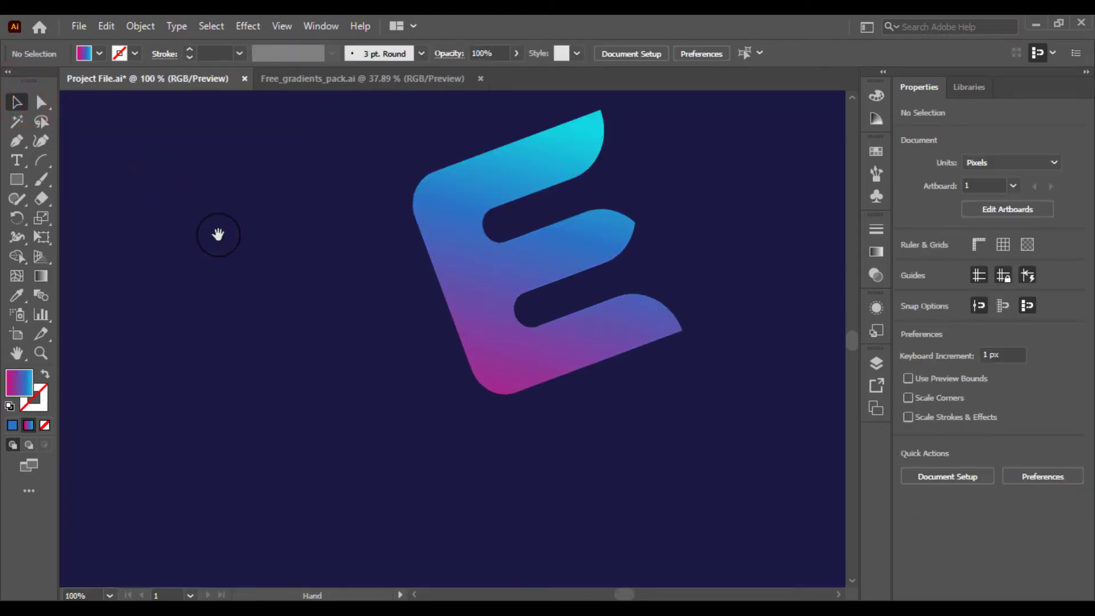
{"action": "left_click_drag", "start_coordinate": [217, 242], "coordinate": [160, 322]}
{"action": "left_click", "coordinate": [395, 343]}
{"action": "left_click_drag", "start_coordinate": [280, 347], "coordinate": [212, 351]}
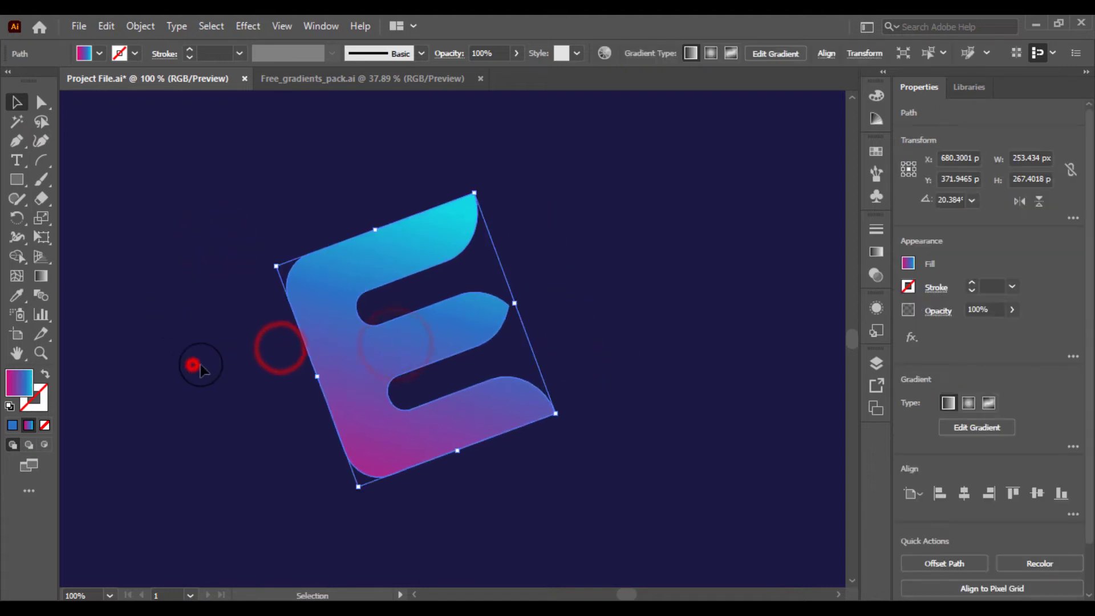
{"action": "left_click", "coordinate": [193, 365]}
{"action": "left_click", "coordinate": [335, 340]}
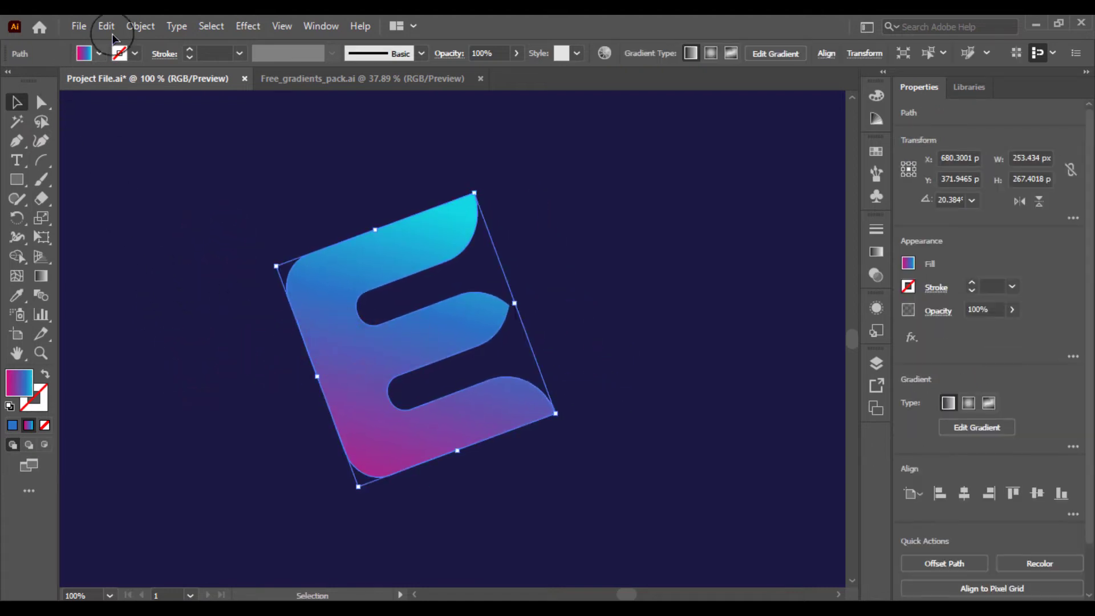
{"action": "left_click", "coordinate": [107, 27]}
{"action": "left_click", "coordinate": [134, 104]}
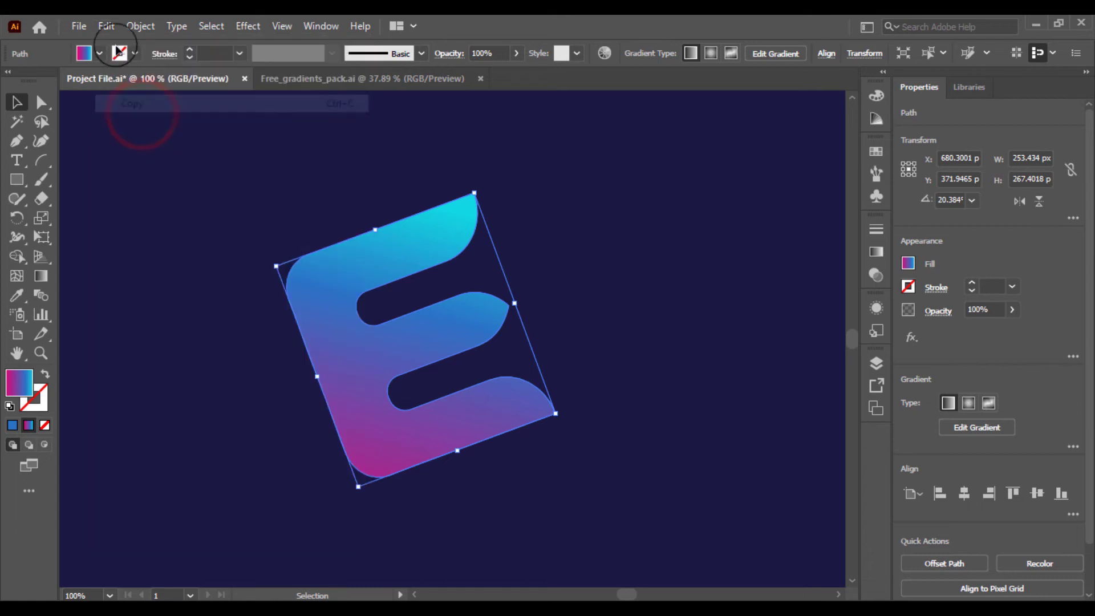
{"action": "left_click", "coordinate": [106, 26]}
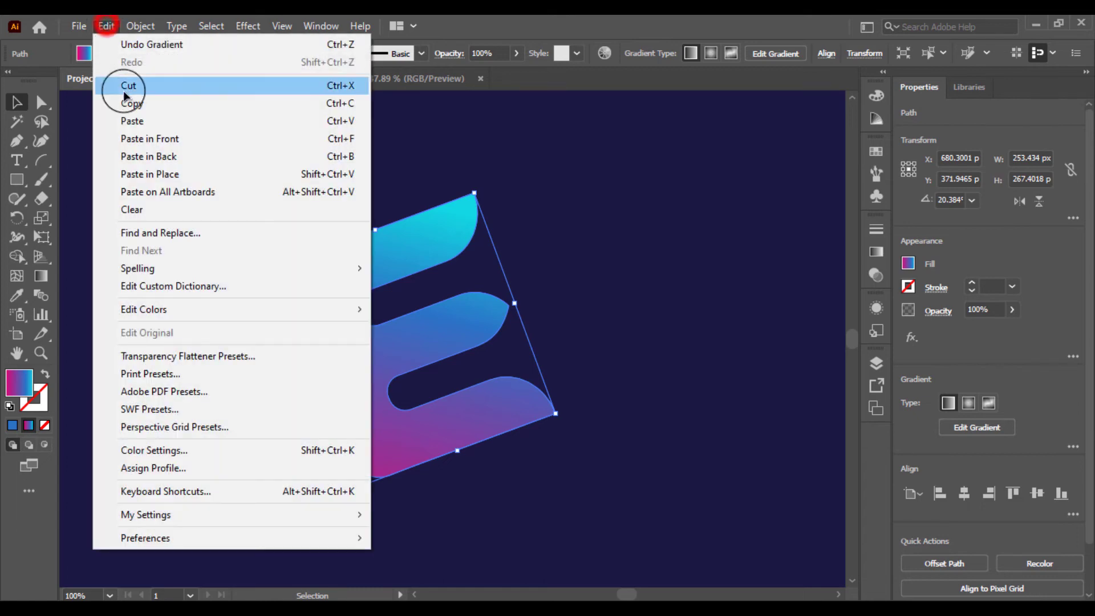
{"action": "left_click", "coordinate": [129, 139]}
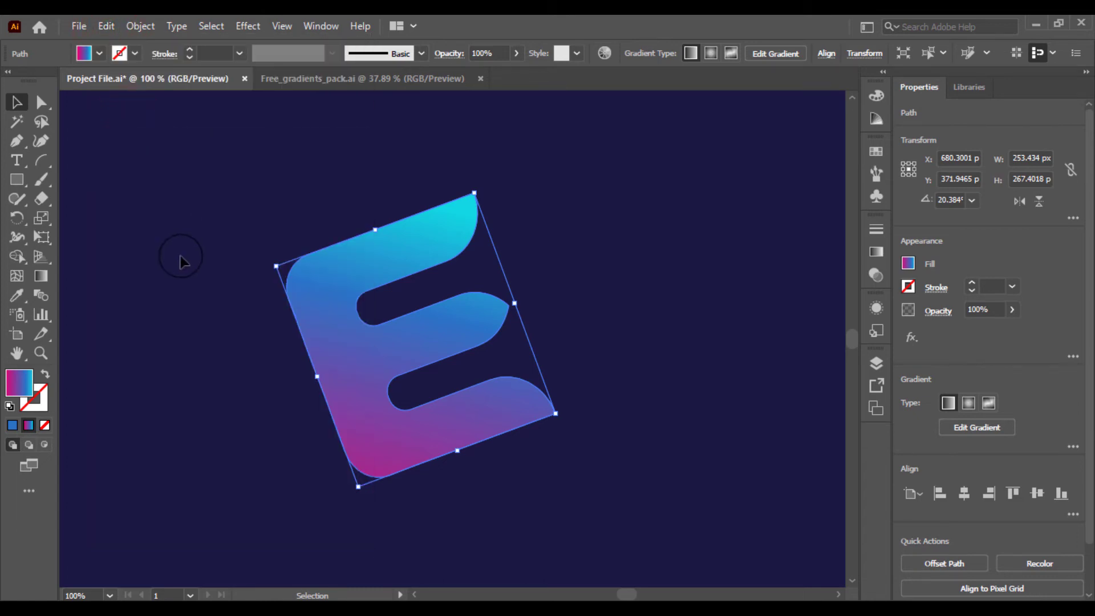
Draw an arc about 401 × 162 px curving through the E's middle arm
{"action": "left_click", "coordinate": [35, 158]}
{"action": "left_click_drag", "start_coordinate": [584, 240], "coordinate": [159, 412]}
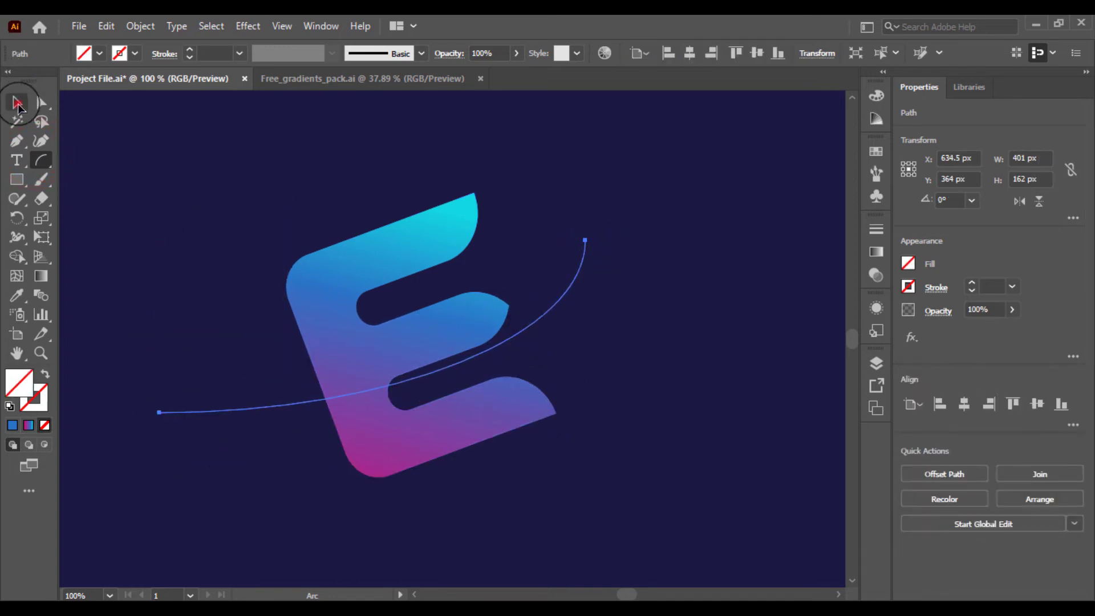
{"action": "left_click", "coordinate": [18, 104]}
{"action": "left_click_drag", "start_coordinate": [524, 333], "coordinate": [497, 306]}
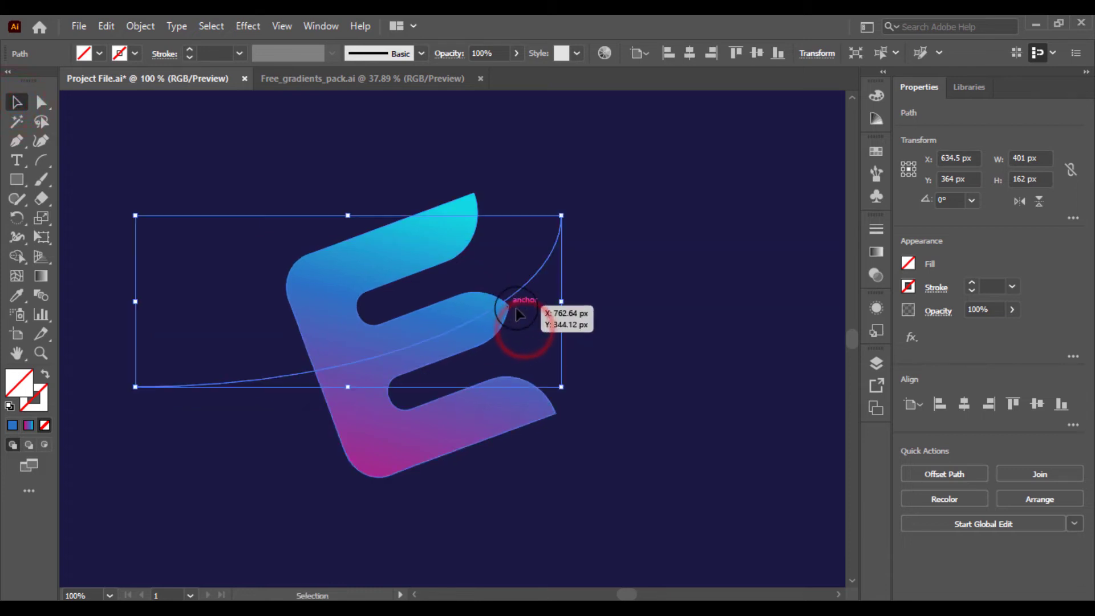
Move the pasted copy of the E off to the right side
{"action": "left_click", "coordinate": [631, 309]}
{"action": "left_click_drag", "start_coordinate": [213, 332], "coordinate": [241, 405]}
{"action": "key", "text": "ctrl+z"}
{"action": "left_click", "coordinate": [698, 381]}
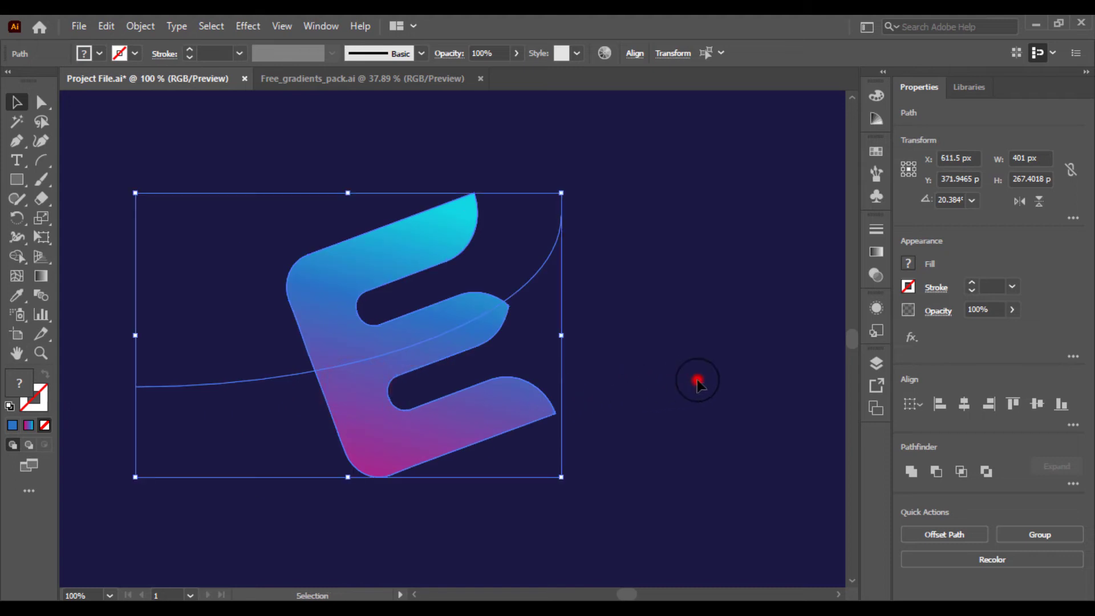
{"action": "left_click_drag", "start_coordinate": [301, 314], "coordinate": [208, 314]}
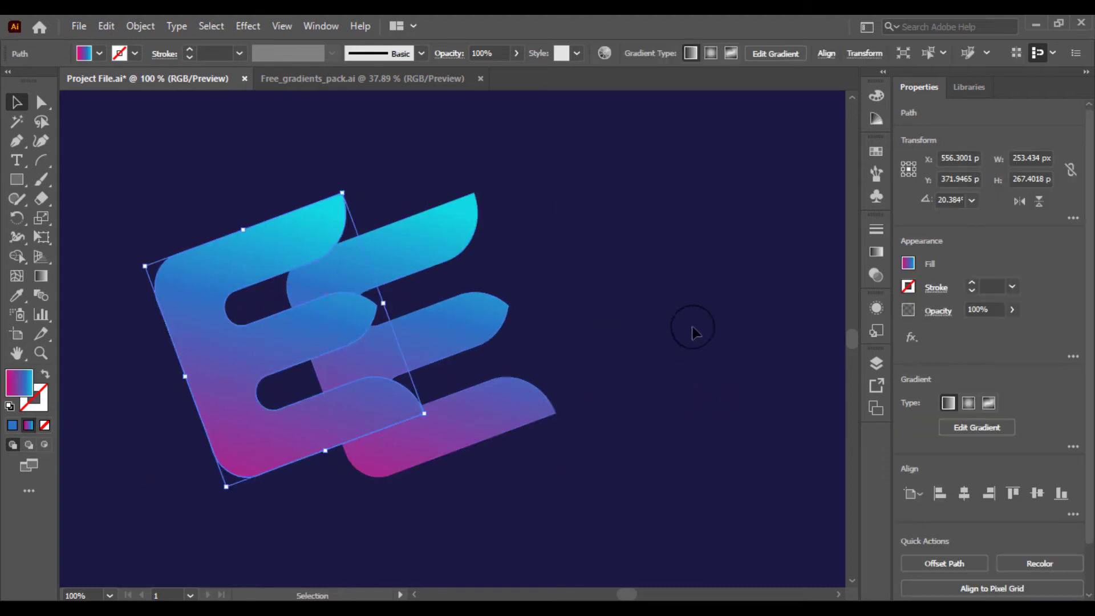
{"action": "left_click_drag", "start_coordinate": [274, 229], "coordinate": [796, 228]}
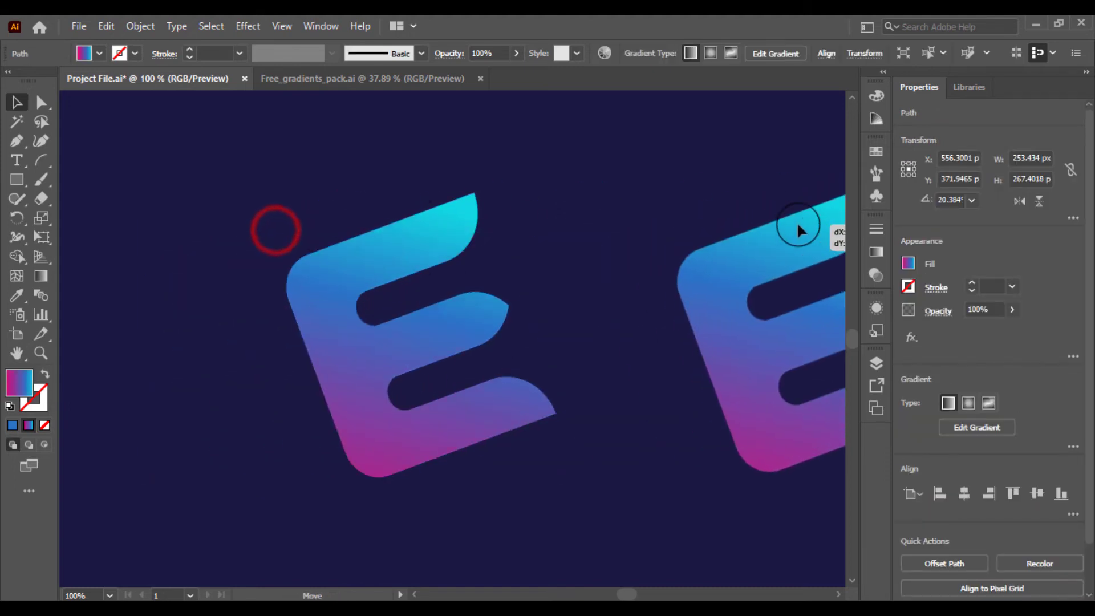
Select the arc and original E, then remove the E's region below the arc with the Shape Builder
{"action": "left_click_drag", "start_coordinate": [567, 167], "coordinate": [335, 384]}
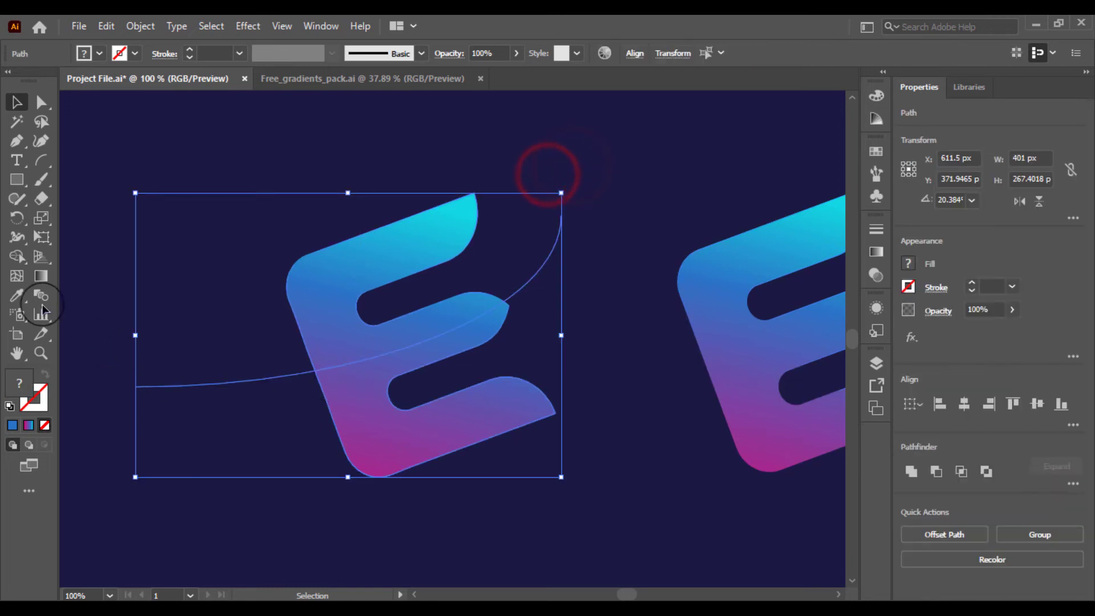
{"action": "left_click", "coordinate": [17, 254]}
{"action": "left_click", "coordinate": [361, 427], "text": "alt"}
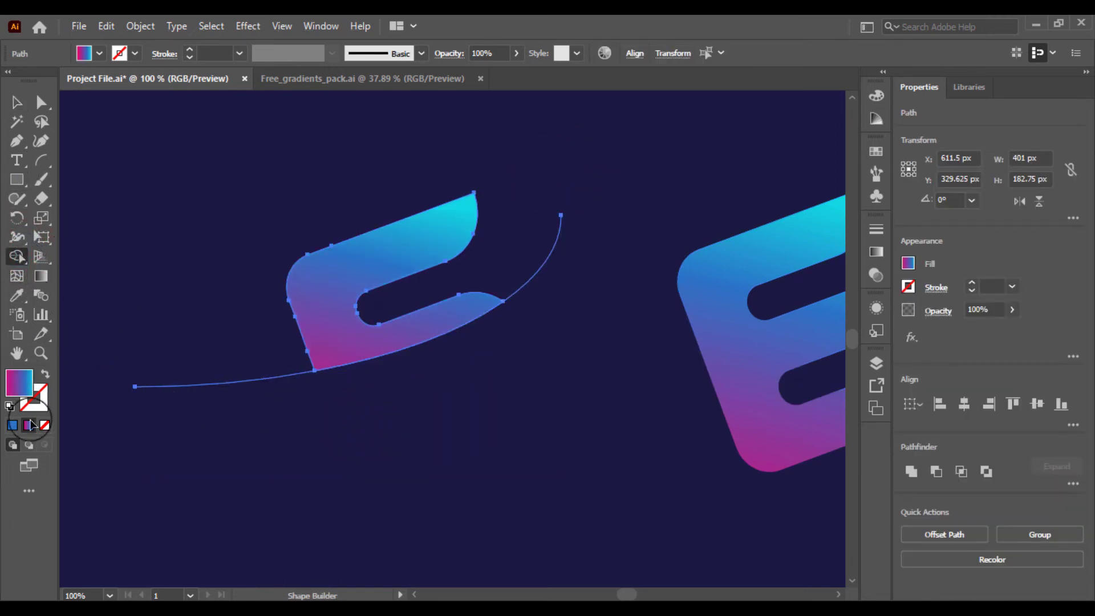
Delete the arc
{"action": "left_click", "coordinate": [25, 106]}
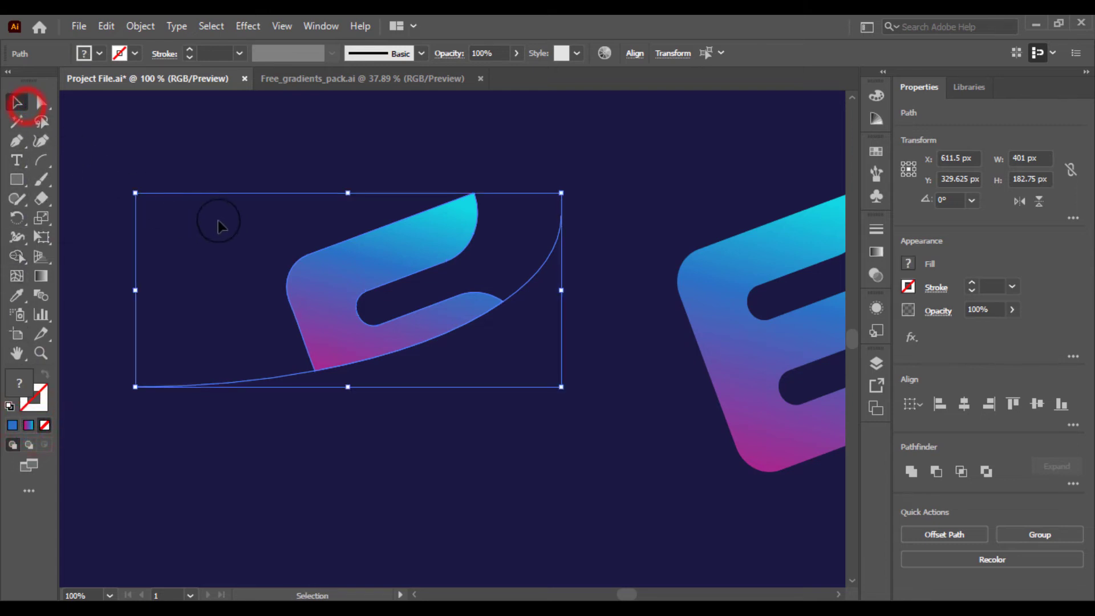
{"action": "left_click", "coordinate": [213, 262]}
{"action": "left_click_drag", "start_coordinate": [159, 332], "coordinate": [262, 467]}
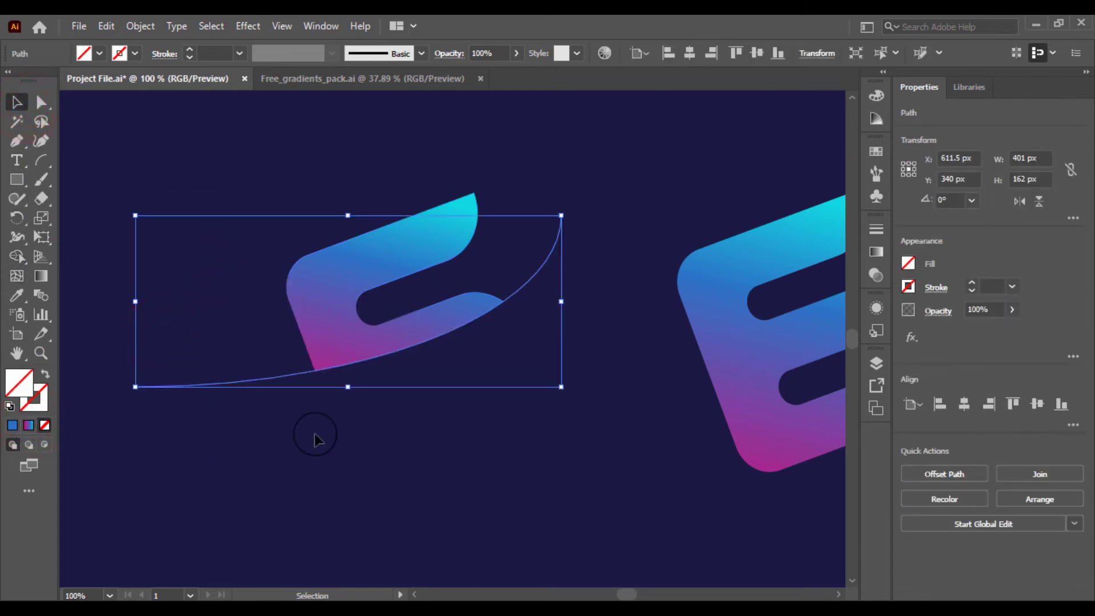
{"action": "key", "text": "Delete"}
Move the cut top piece onto the copied E and send the full E to the back
{"action": "left_click_drag", "start_coordinate": [464, 375], "coordinate": [337, 399]}
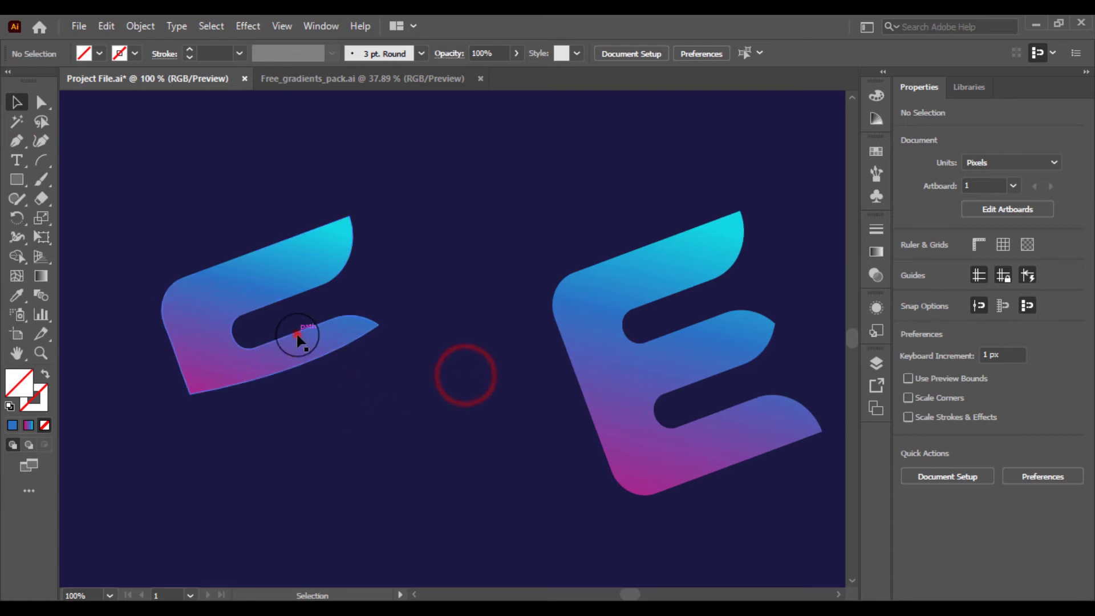
{"action": "left_click_drag", "start_coordinate": [297, 335], "coordinate": [683, 327]}
{"action": "left_click", "coordinate": [388, 367]}
{"action": "right_click", "coordinate": [626, 441]}
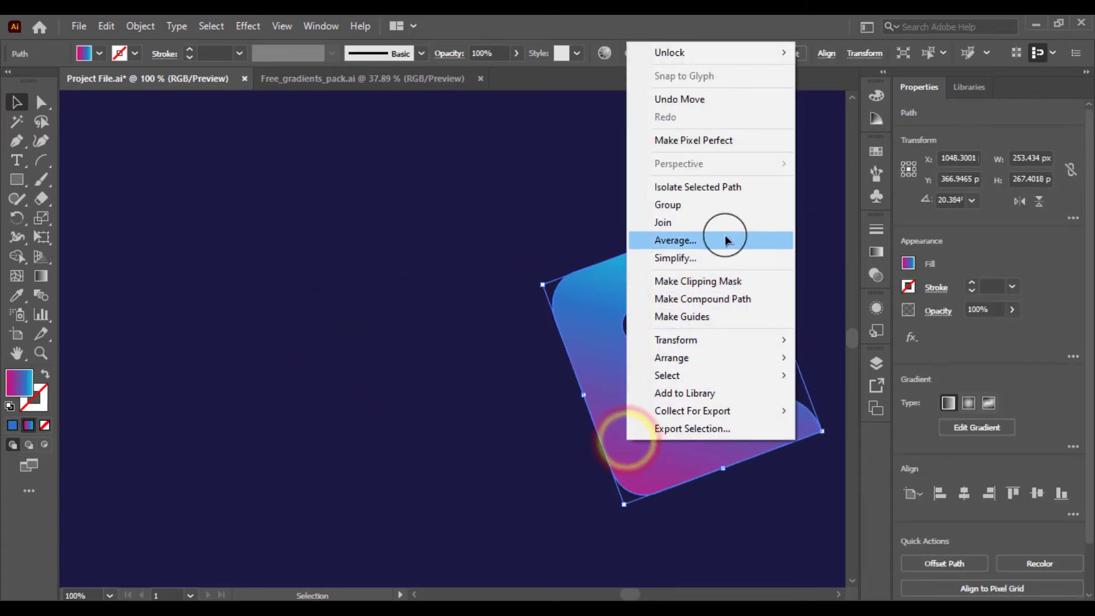
{"action": "mouse_move", "coordinate": [751, 358]}
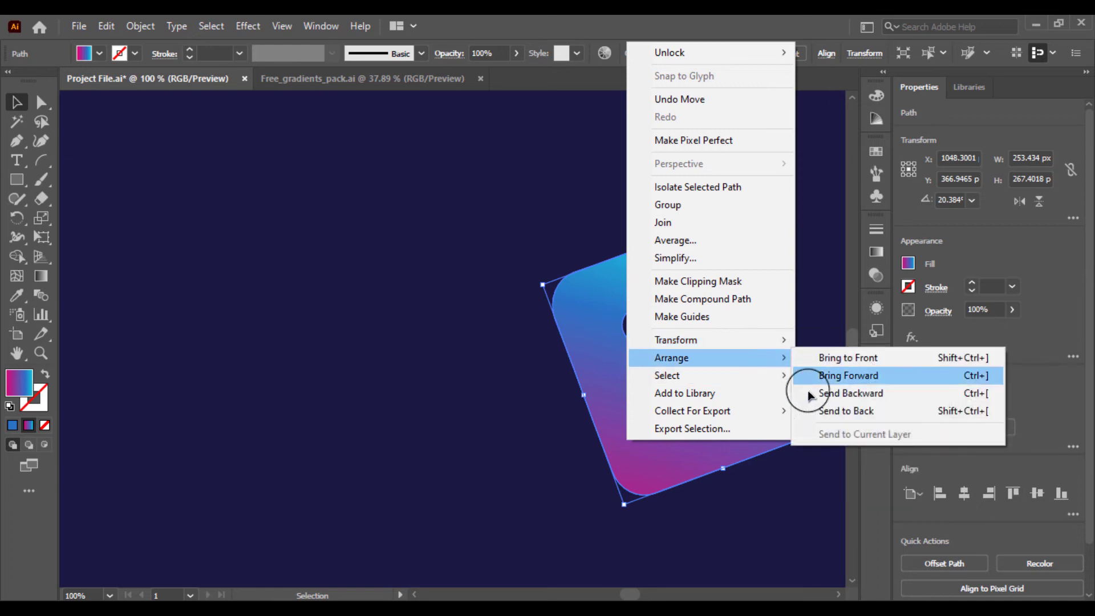
{"action": "left_click", "coordinate": [824, 406]}
{"action": "left_click", "coordinate": [522, 388]}
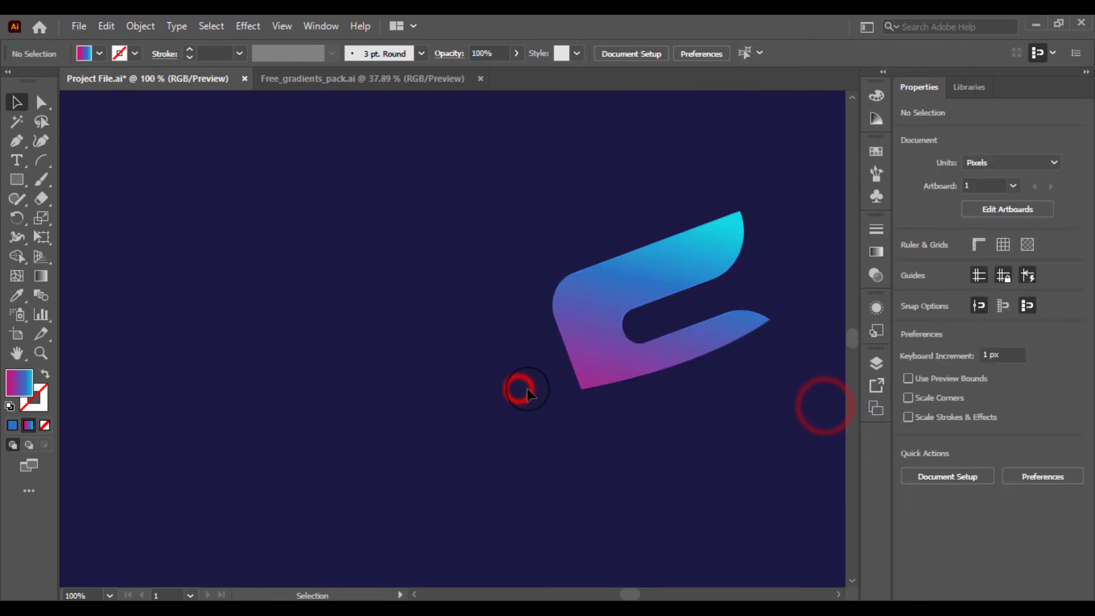
Move the top piece up and to the right, and shift the full E to the left, apart from it
{"action": "left_click", "coordinate": [591, 362]}
{"action": "left_click", "coordinate": [484, 399]}
{"action": "left_click", "coordinate": [621, 426]}
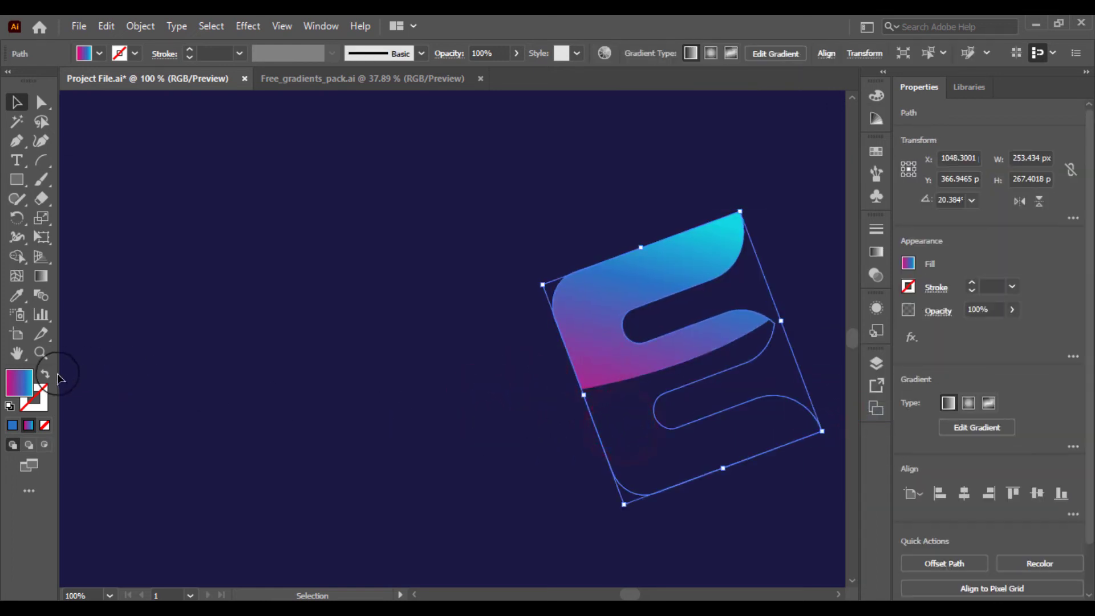
{"action": "left_click", "coordinate": [247, 443]}
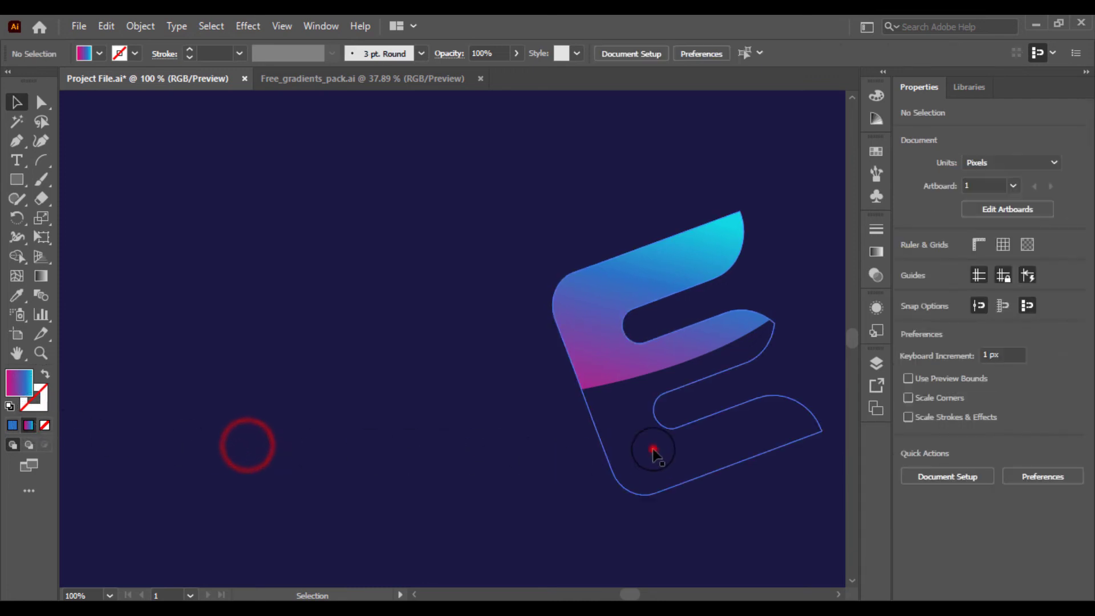
{"action": "left_click", "coordinate": [652, 449]}
{"action": "left_click_drag", "start_coordinate": [573, 431], "coordinate": [320, 425]}
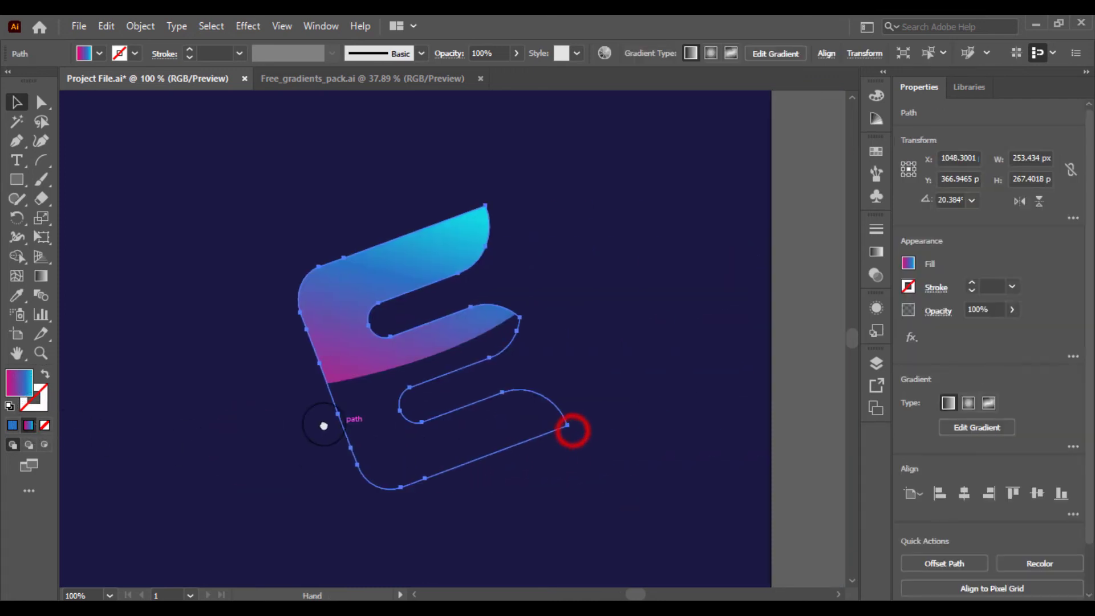
{"action": "left_click", "coordinate": [398, 446]}
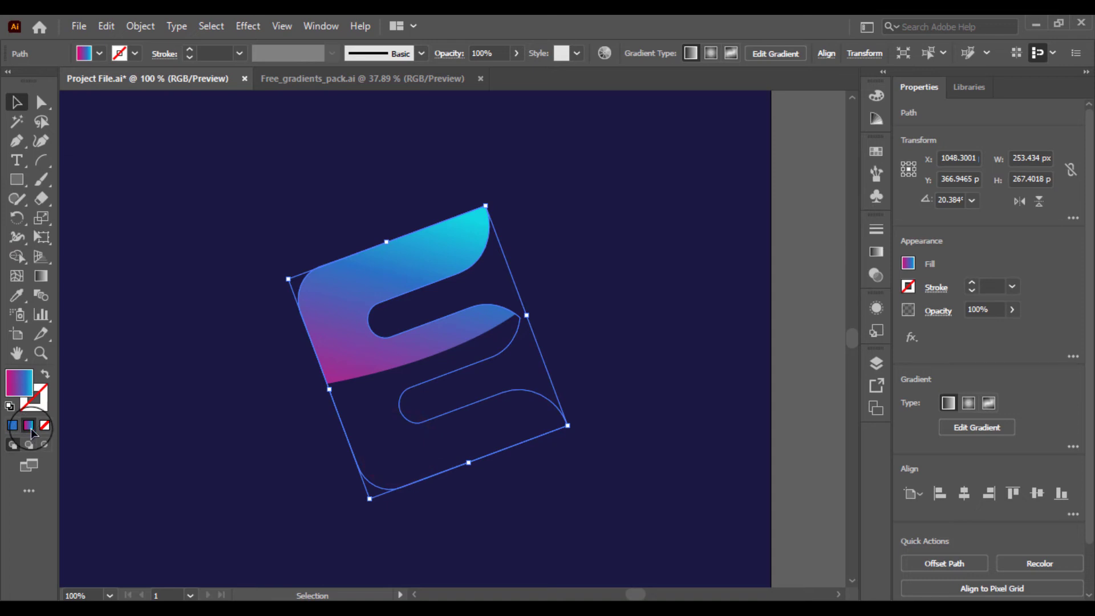
{"action": "left_click", "coordinate": [41, 277]}
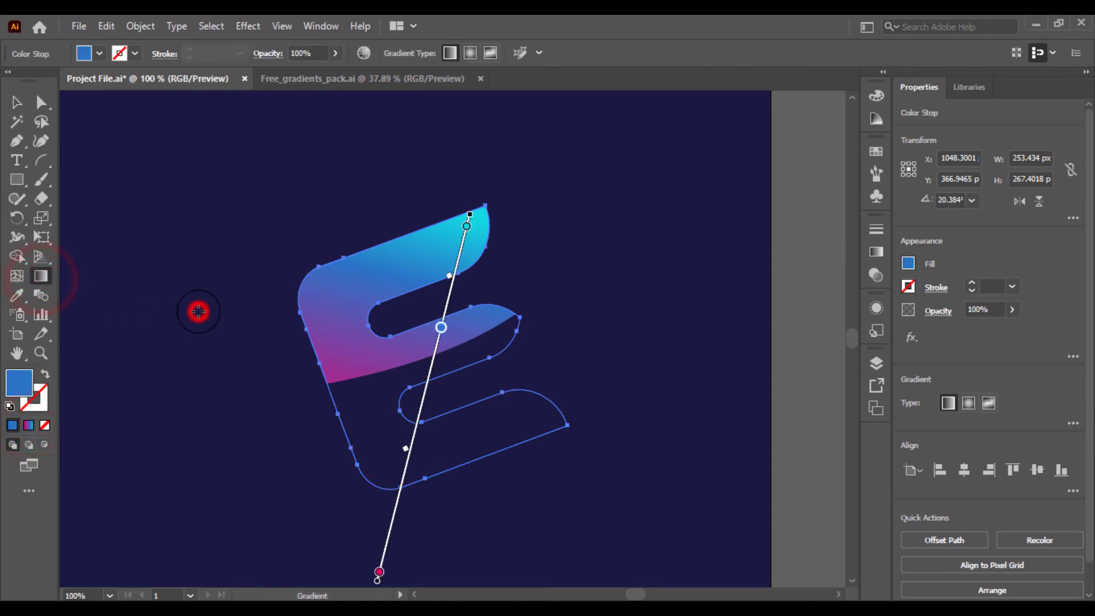
{"action": "left_click", "coordinate": [16, 102]}
{"action": "left_click", "coordinate": [146, 194]}
{"action": "left_click_drag", "start_coordinate": [321, 307], "coordinate": [414, 252]}
{"action": "left_click", "coordinate": [485, 417]}
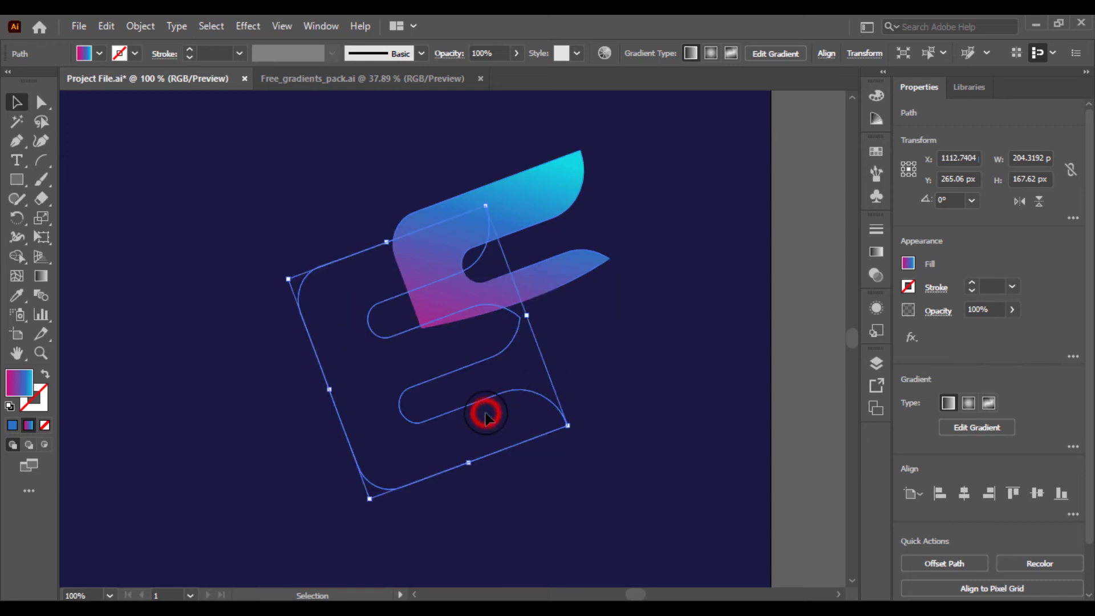
{"action": "left_click_drag", "start_coordinate": [366, 401], "coordinate": [227, 403]}
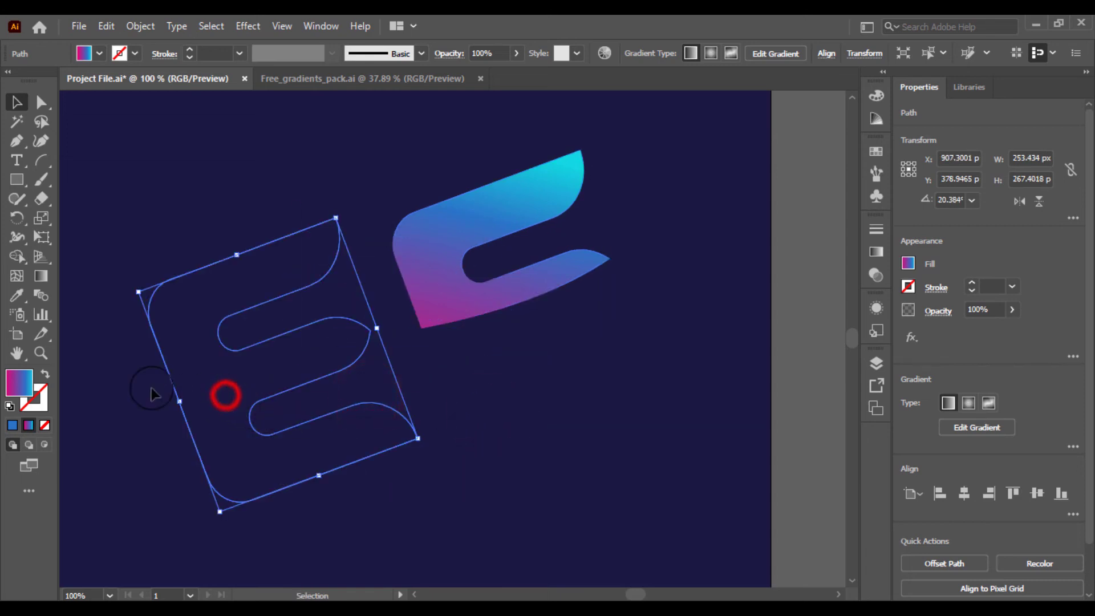
{"action": "left_click", "coordinate": [44, 378]}
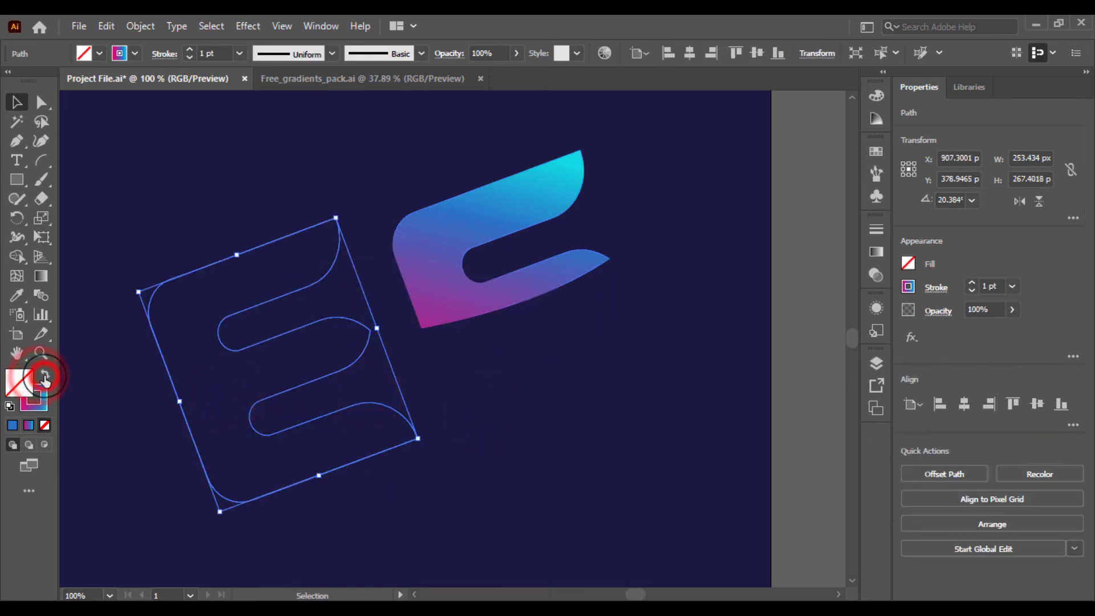
{"action": "left_click", "coordinate": [44, 378]}
{"action": "left_click", "coordinate": [98, 395]}
{"action": "left_click", "coordinate": [215, 349]}
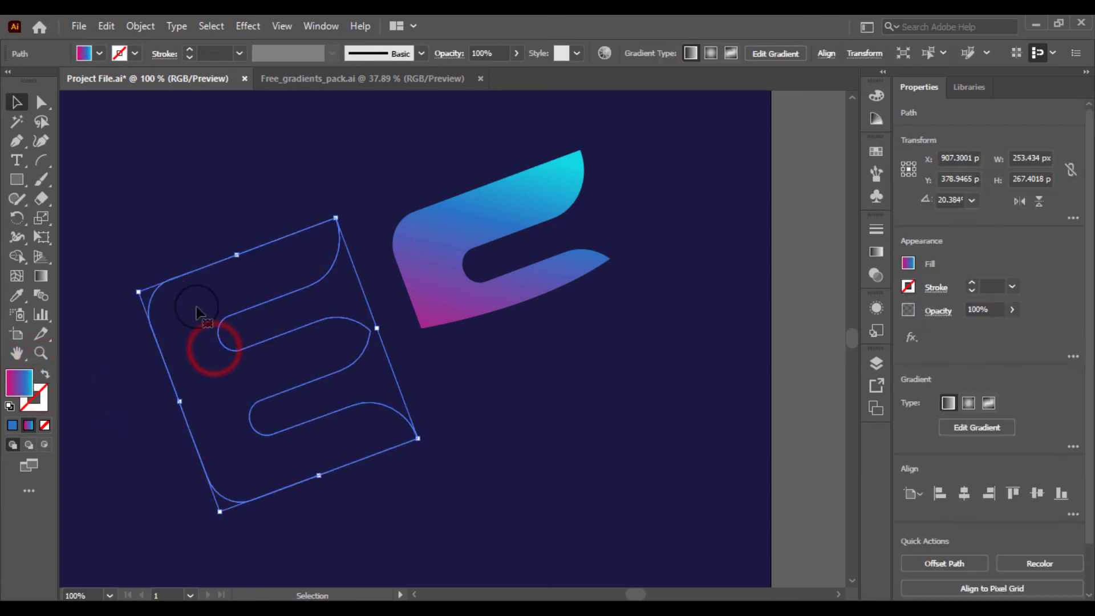
Redraw the top piece's gradient along a new diagonal direction and lower its opacity to 39%
{"action": "left_click", "coordinate": [117, 162]}
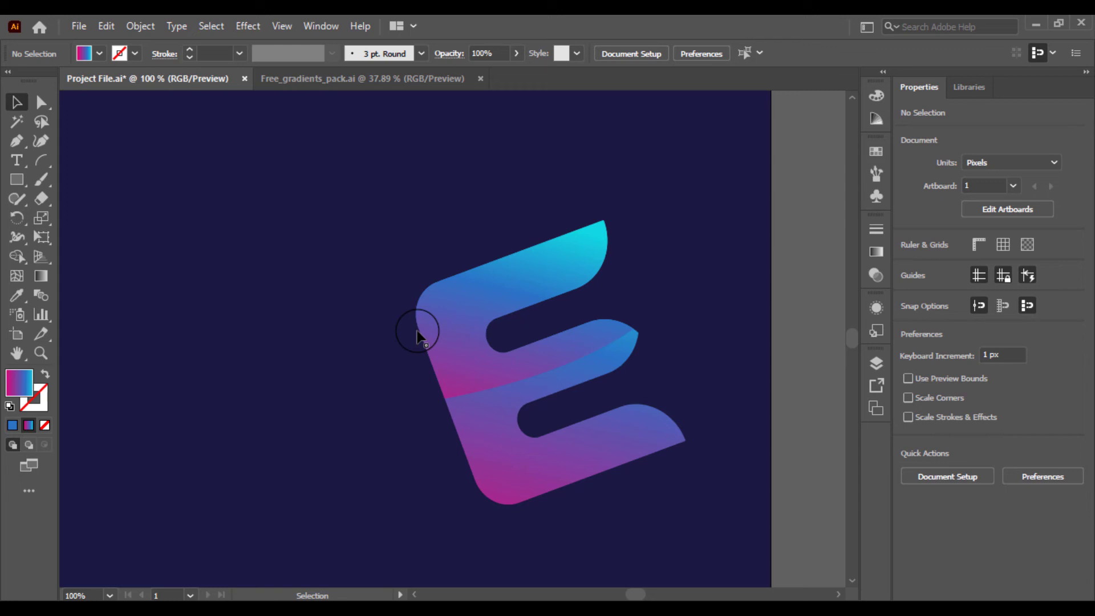
{"action": "left_click", "coordinate": [426, 326]}
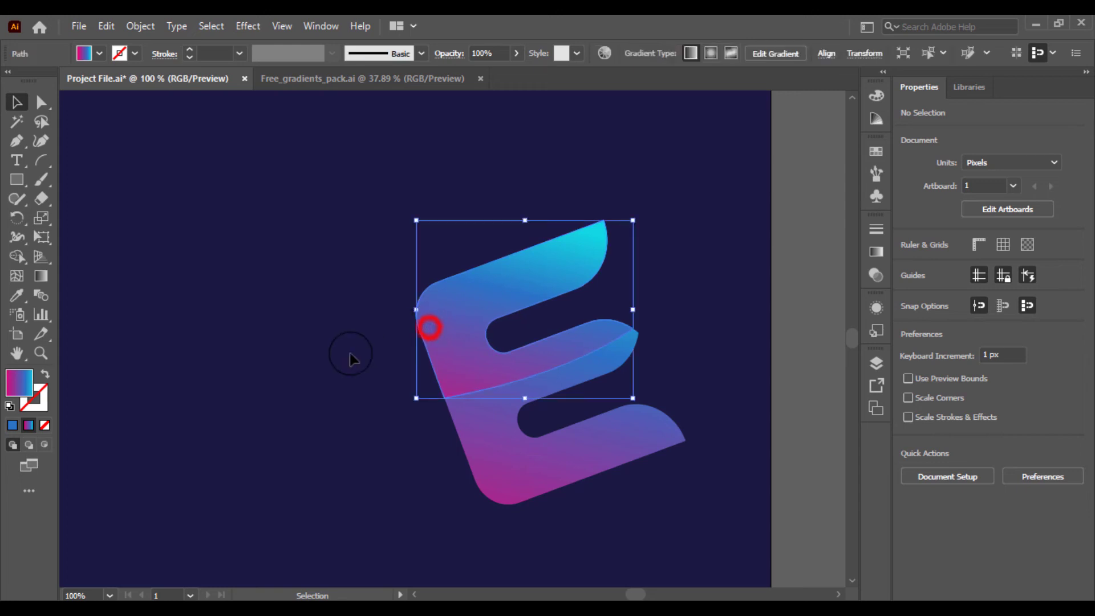
{"action": "left_click", "coordinate": [350, 353]}
{"action": "key", "text": "ctrl+equal"}
{"action": "key", "text": "ctrl+equal"}
{"action": "left_click_drag", "start_coordinate": [346, 353], "coordinate": [241, 323]}
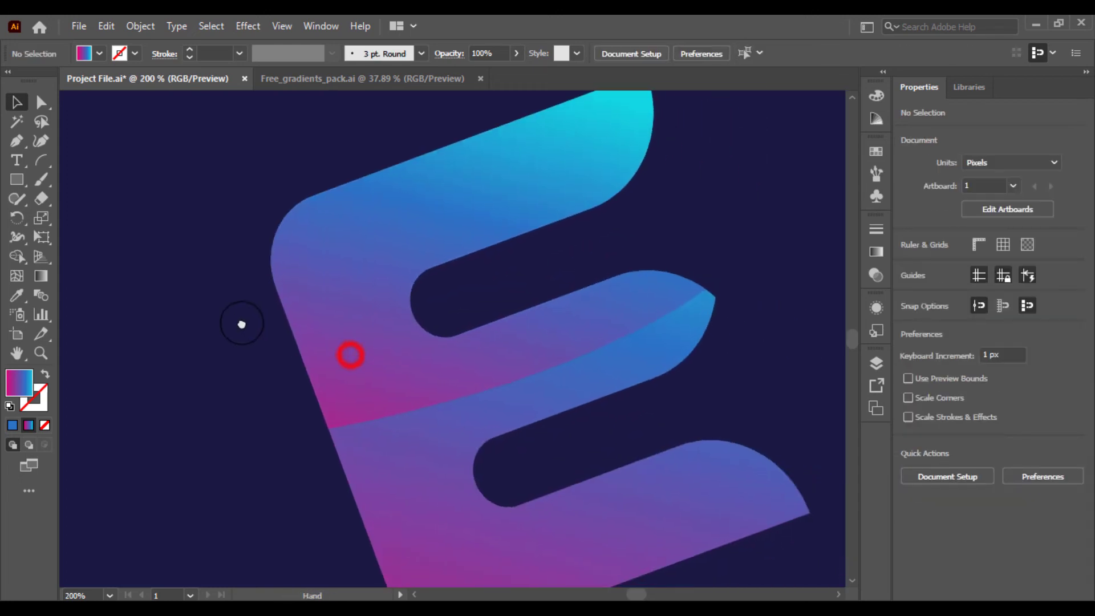
{"action": "left_click", "coordinate": [319, 320]}
{"action": "left_click", "coordinate": [35, 277]}
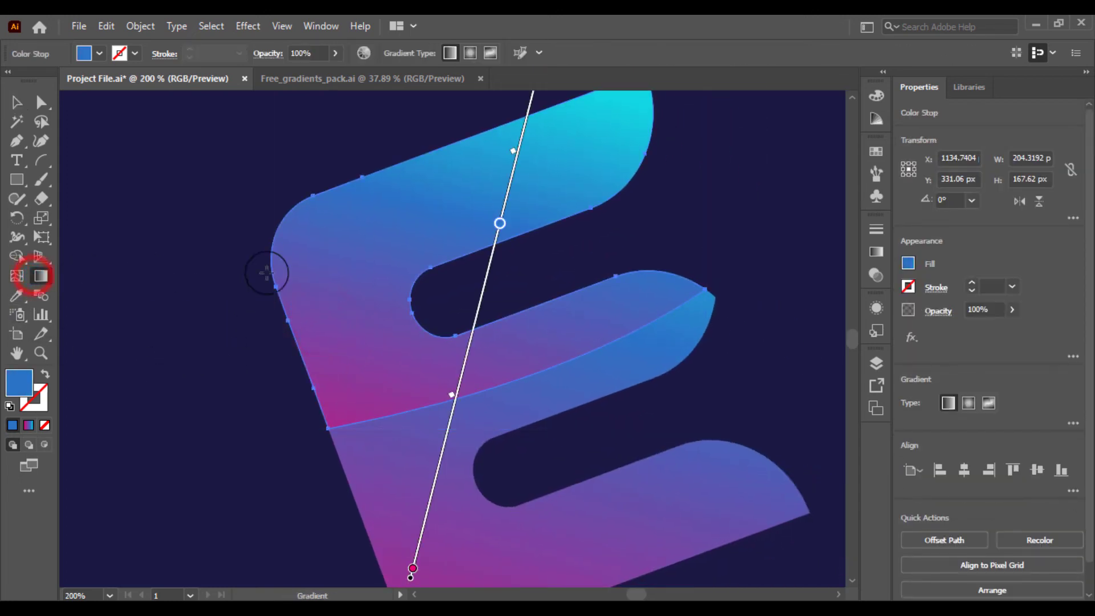
{"action": "left_click_drag", "start_coordinate": [423, 148], "coordinate": [357, 420]}
{"action": "mouse_move", "coordinate": [310, 481]}
{"action": "left_mouse_down"}
{"action": "mouse_move", "coordinate": [447, 313]}
{"action": "mouse_move", "coordinate": [571, 265]}
{"action": "mouse_move", "coordinate": [709, 237]}
{"action": "mouse_move", "coordinate": [557, 187]}
{"action": "mouse_move", "coordinate": [467, 118]}
{"action": "mouse_move", "coordinate": [545, 232]}
{"action": "mouse_move", "coordinate": [542, 249]}
{"action": "left_mouse_up"}
{"action": "left_click", "coordinate": [19, 97]}
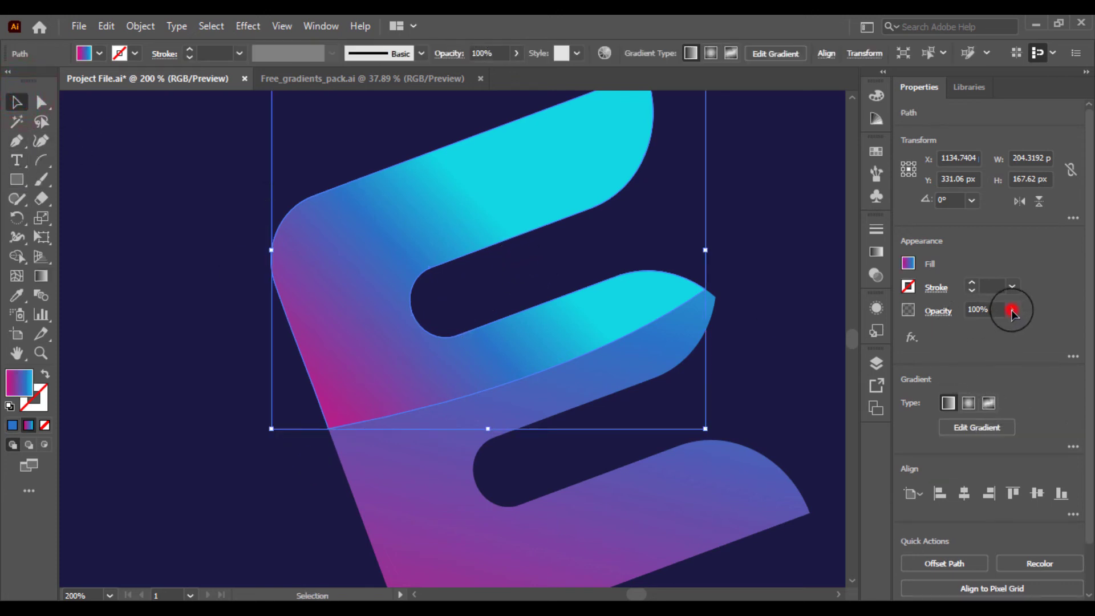
{"action": "left_click_drag", "start_coordinate": [979, 339], "coordinate": [976, 339]}
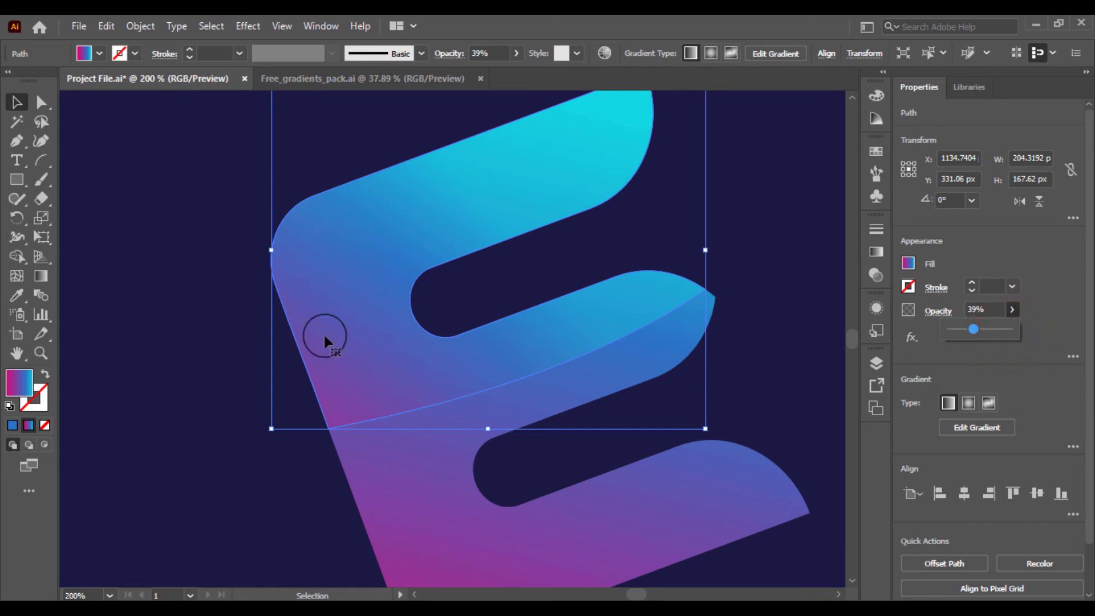
Redraw the top piece's gradient vertically from bottom to top and set its bottom color stop to black
{"action": "left_click", "coordinate": [138, 305]}
{"action": "key", "text": "ctrl+minus"}
{"action": "key", "text": "ctrl+minus"}
{"action": "key", "text": "ctrl+minus"}
{"action": "key", "text": "ctrl+minus"}
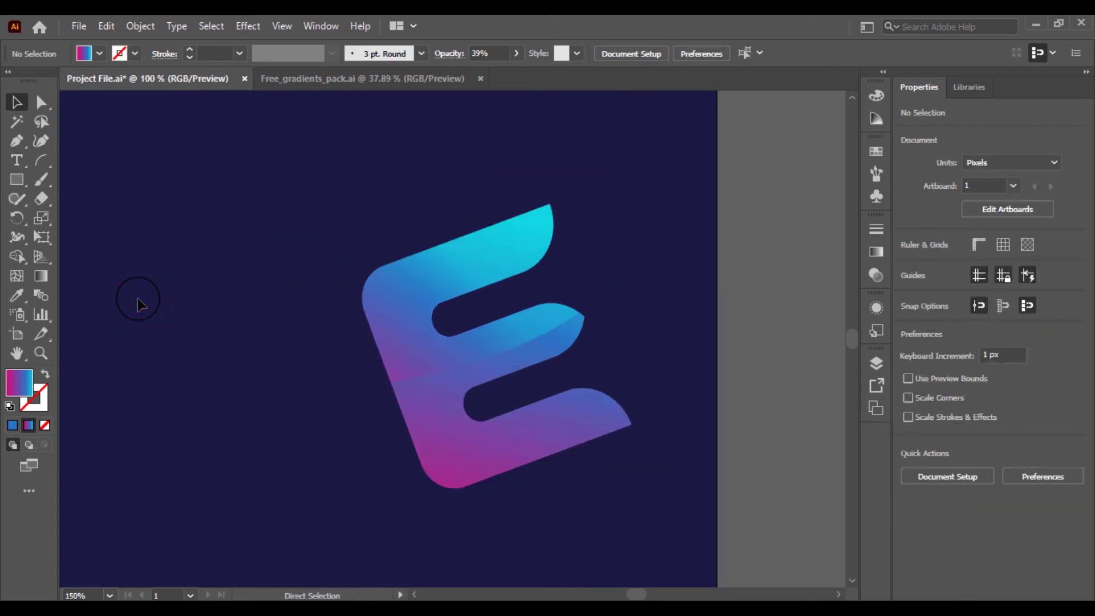
{"action": "key", "text": "ctrl+plus"}
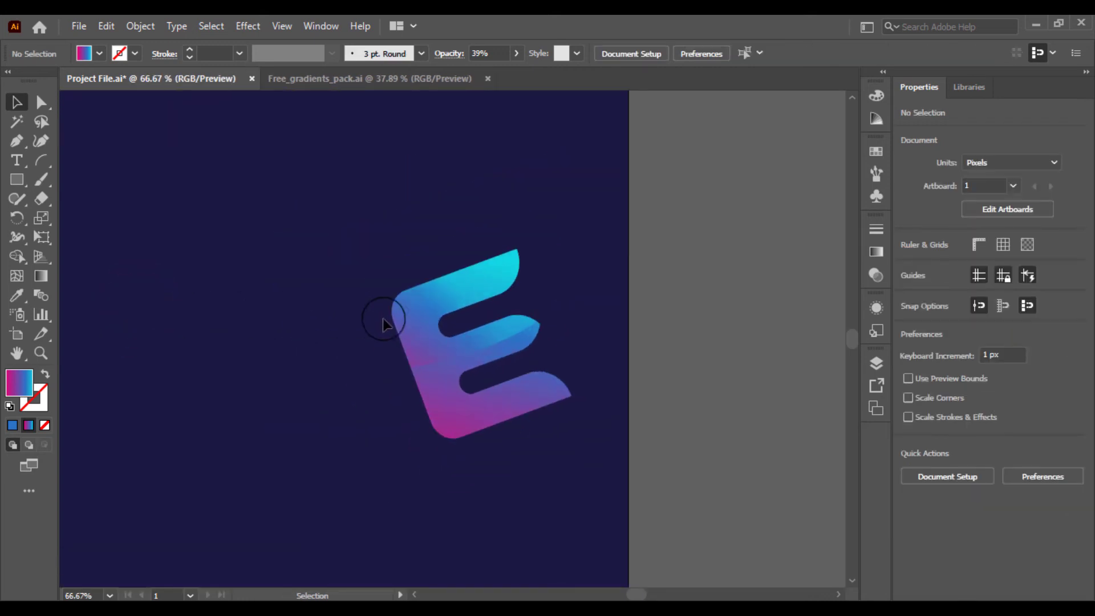
{"action": "left_click", "coordinate": [418, 322]}
{"action": "left_click", "coordinate": [39, 279]}
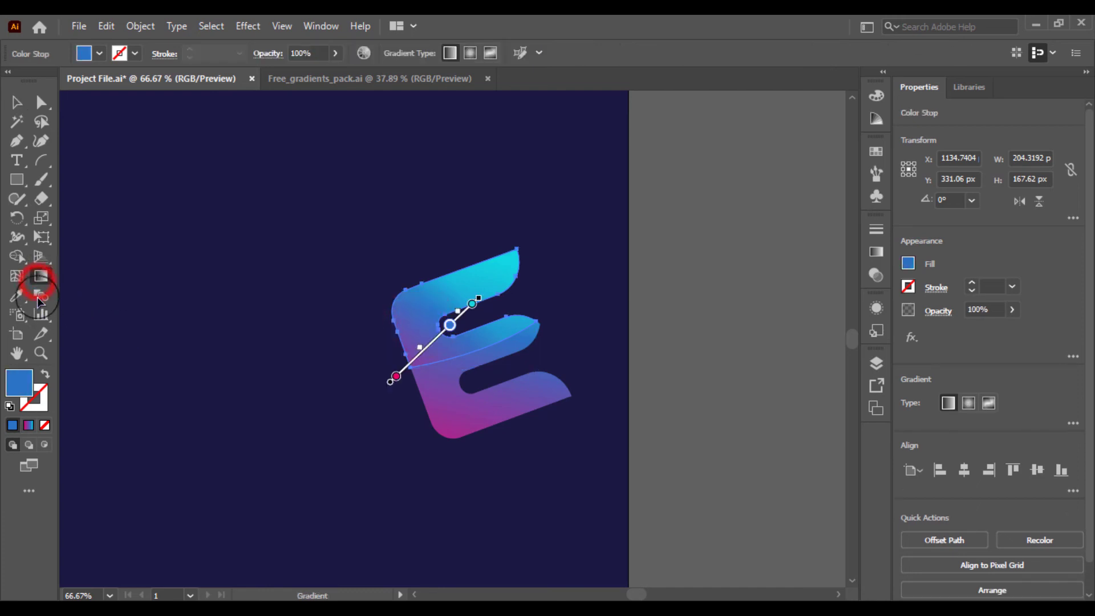
{"action": "left_click_drag", "start_coordinate": [459, 263], "coordinate": [451, 399]}
{"action": "mouse_move", "coordinate": [450, 450]}
{"action": "left_mouse_down"}
{"action": "mouse_move", "coordinate": [450, 508]}
{"action": "mouse_move", "coordinate": [477, 186]}
{"action": "mouse_move", "coordinate": [457, 167]}
{"action": "left_mouse_up"}
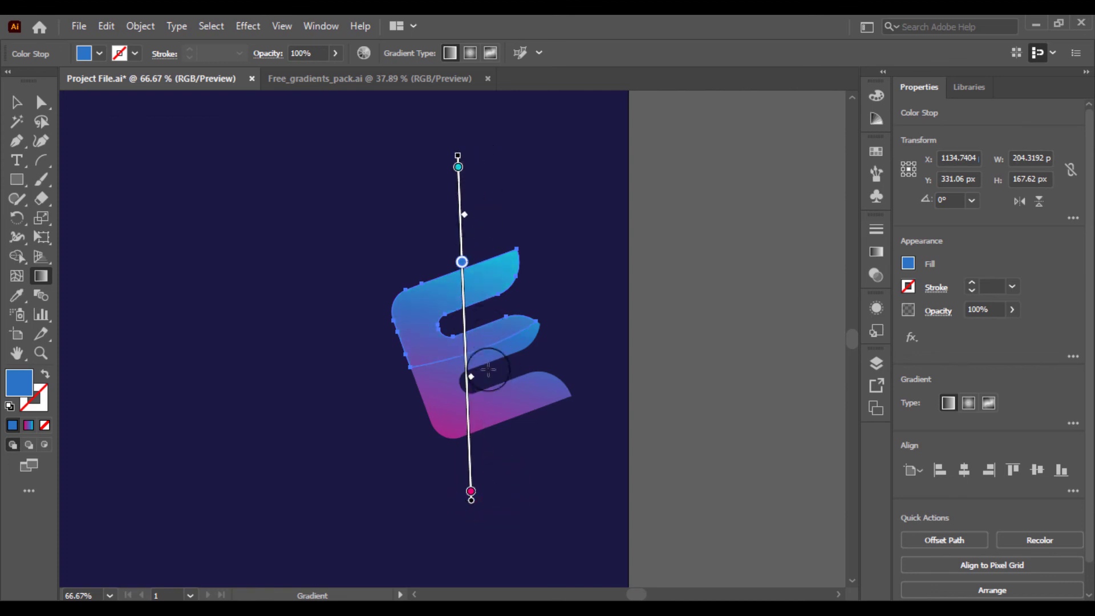
{"action": "left_click_drag", "start_coordinate": [461, 261], "coordinate": [465, 208]}
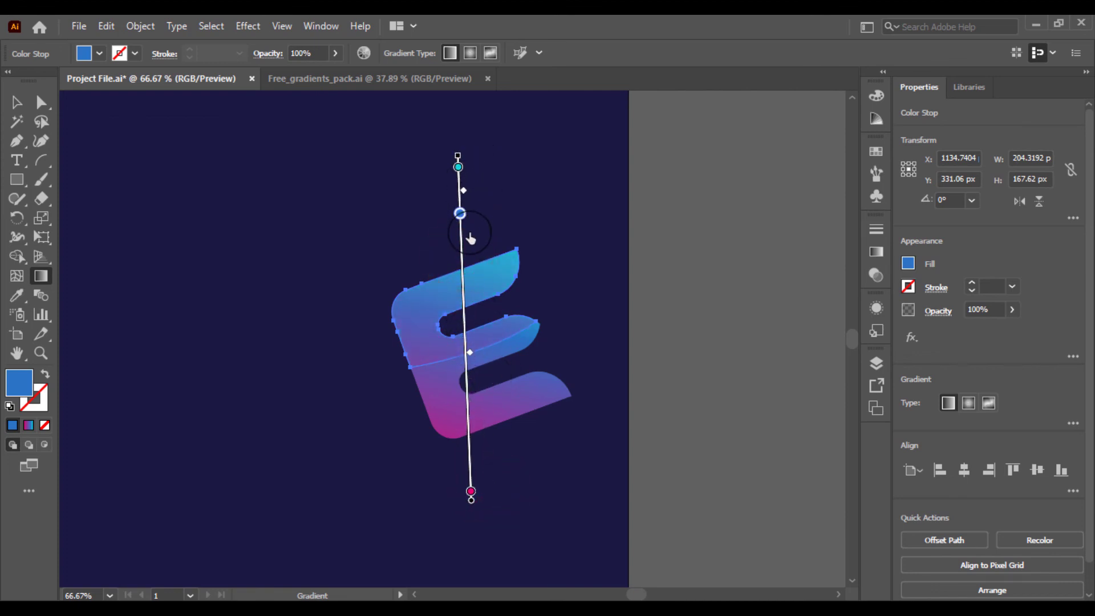
{"action": "double_click", "coordinate": [470, 492]}
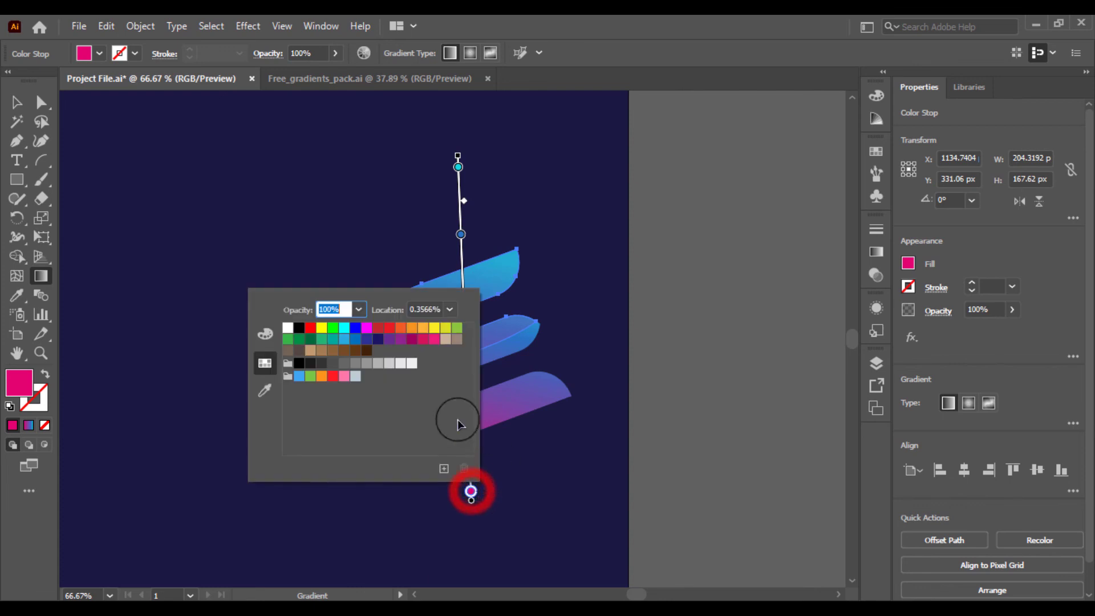
{"action": "left_click", "coordinate": [300, 363]}
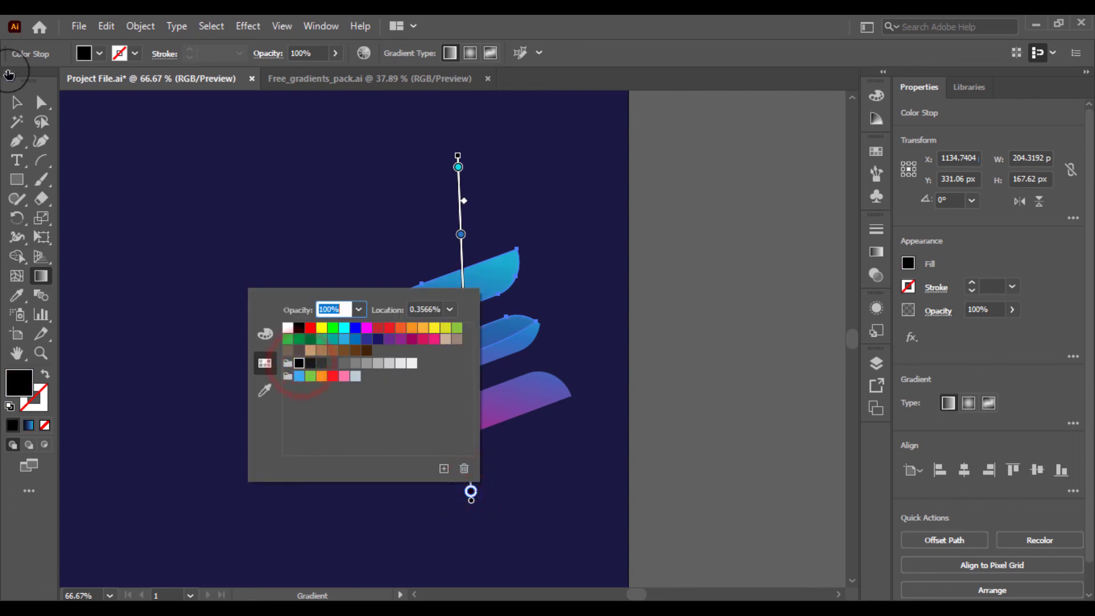
{"action": "left_click", "coordinate": [171, 174]}
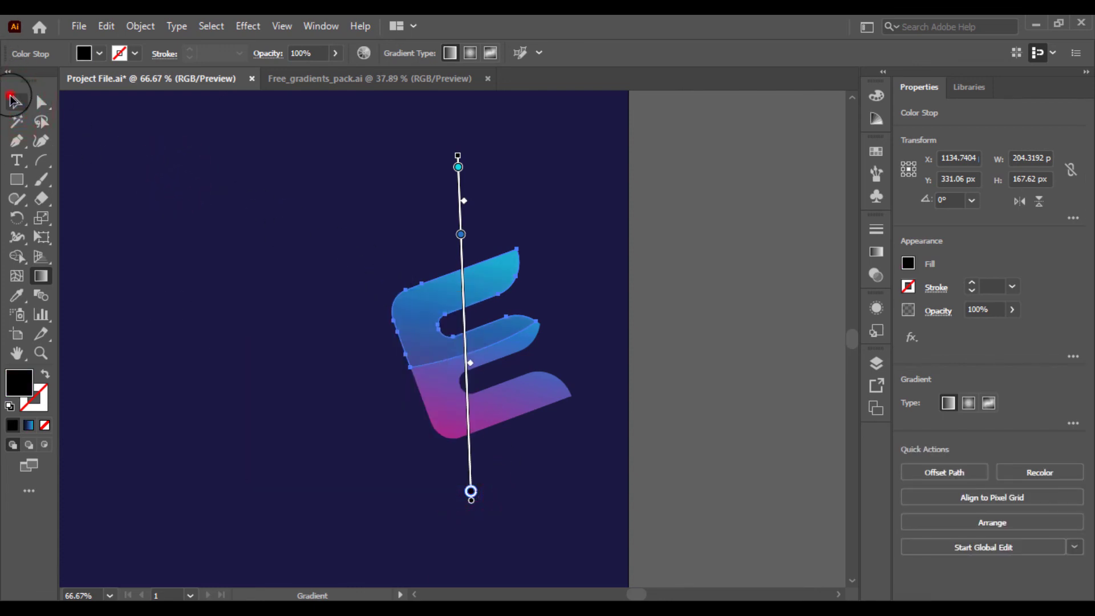
Lower the top piece's opacity to 14%
{"action": "left_click", "coordinate": [14, 101]}
{"action": "left_click", "coordinate": [165, 202]}
{"action": "left_click", "coordinate": [447, 338]}
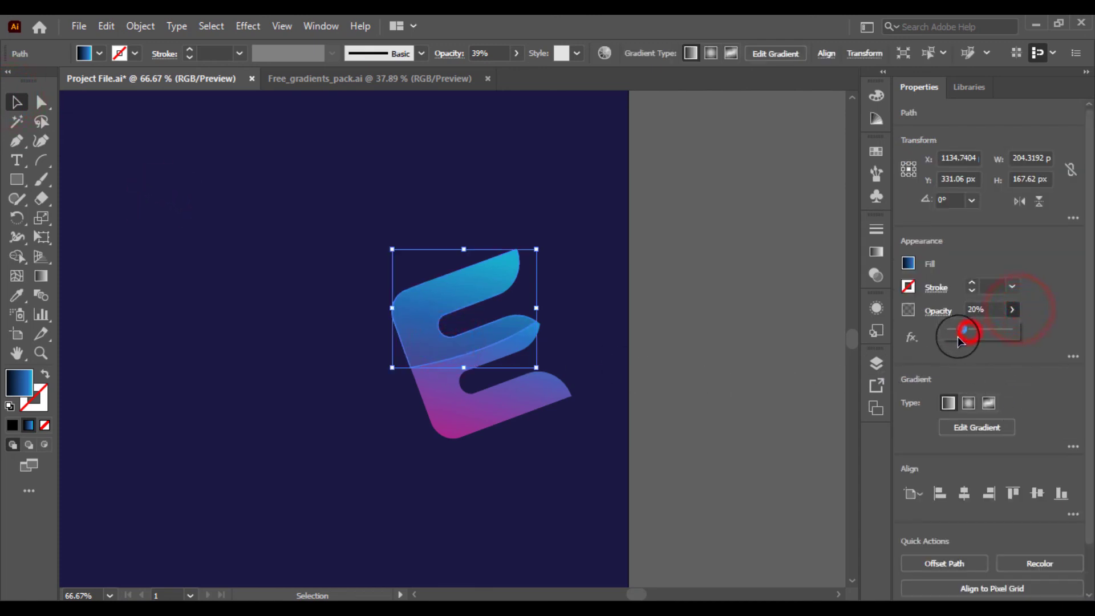
{"action": "left_click_drag", "start_coordinate": [959, 337], "coordinate": [955, 337]}
{"action": "left_click", "coordinate": [568, 322]}
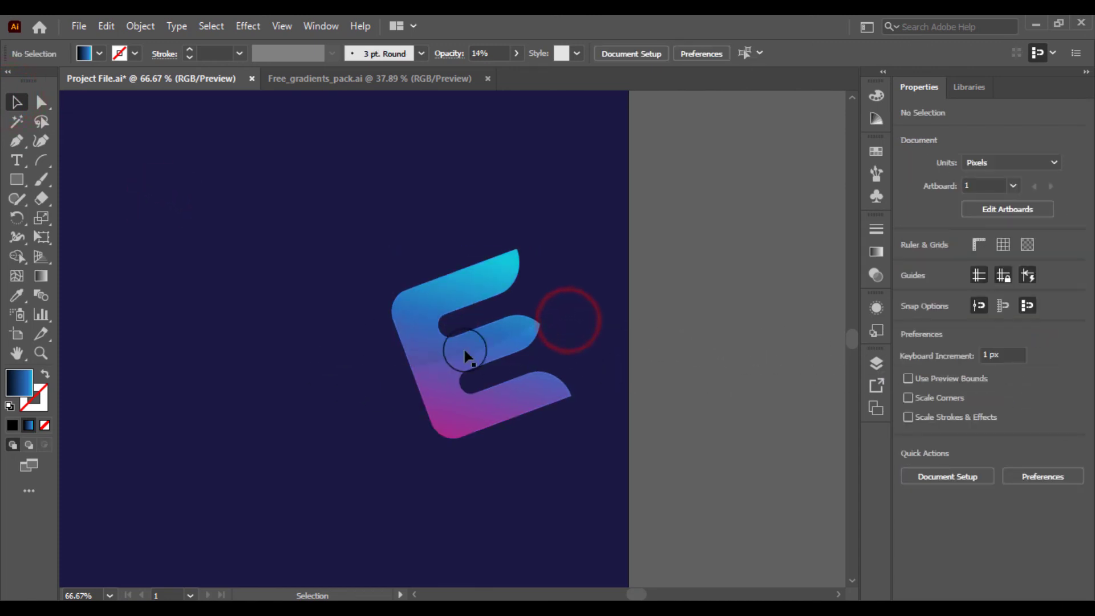
Select both the top piece and the full E and group them together
{"action": "left_click", "coordinate": [447, 342]}
{"action": "left_click", "coordinate": [361, 330]}
{"action": "left_click_drag", "start_coordinate": [367, 314], "coordinate": [481, 416]}
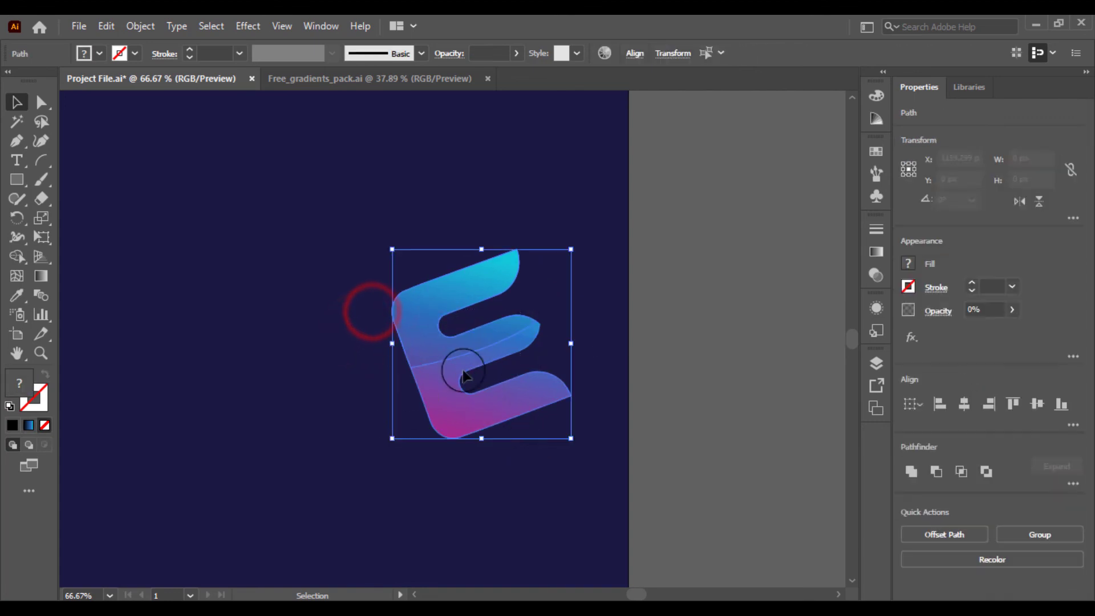
{"action": "right_click", "coordinate": [442, 352]}
{"action": "left_click", "coordinate": [498, 368]}
{"action": "left_click", "coordinate": [295, 336]}
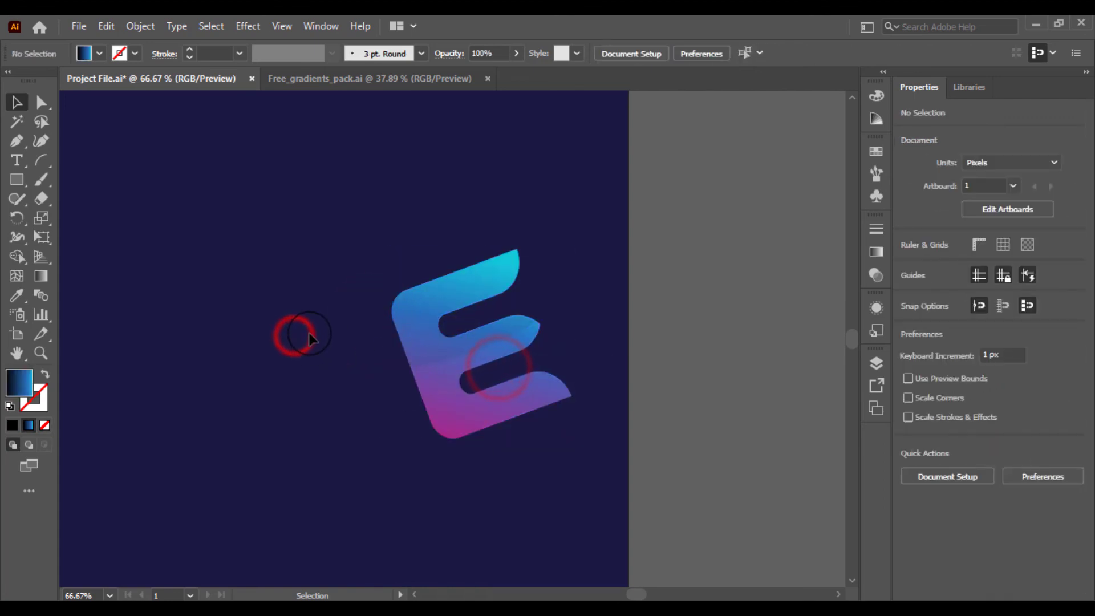
Center the grouped logo horizontally and vertically on the artboard
{"action": "key", "text": "ctrl+minus"}
{"action": "key", "text": "ctrl+minus"}
{"action": "left_click_drag", "start_coordinate": [427, 347], "coordinate": [373, 320]}
{"action": "left_click", "coordinate": [690, 53]}
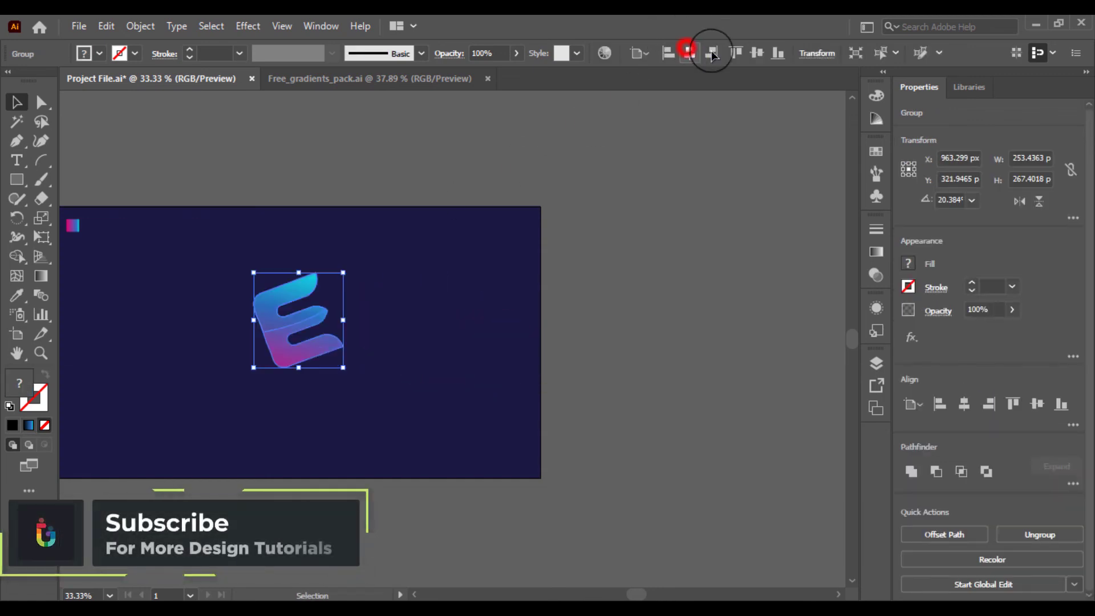
{"action": "left_click", "coordinate": [757, 53]}
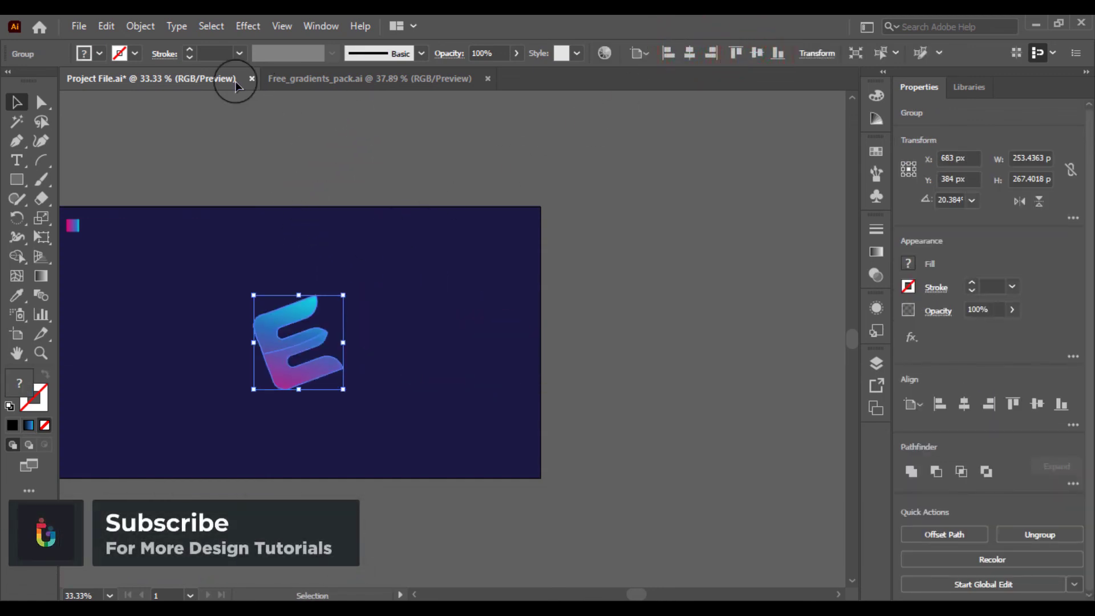
Undo an accidental nudge and scale the grouped logo up proportionally from its corner
{"action": "key", "text": "ctrl+0"}
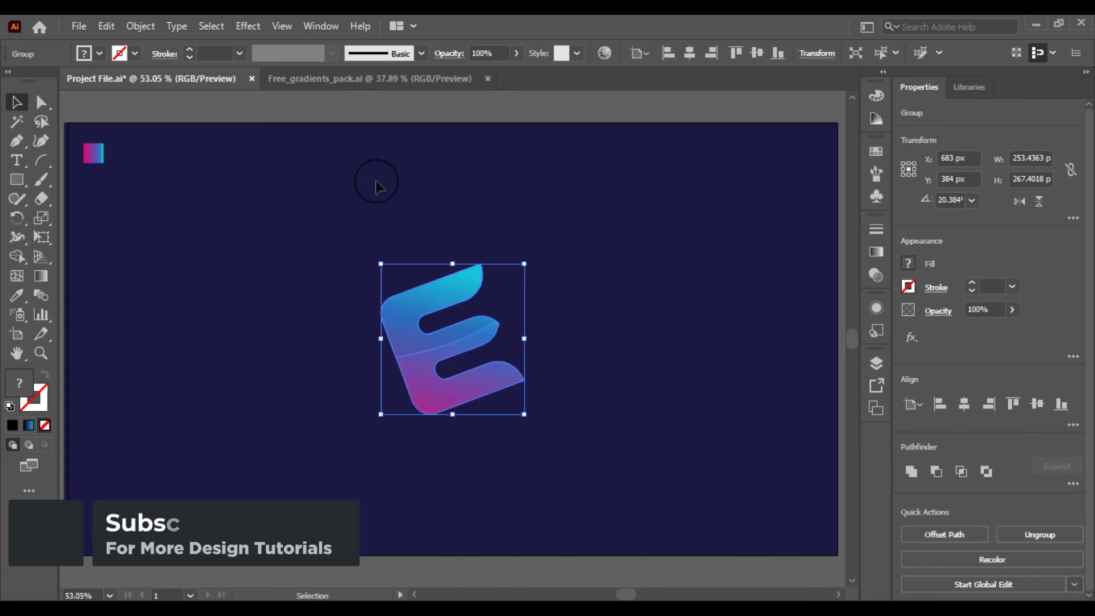
{"action": "left_click", "coordinate": [482, 576]}
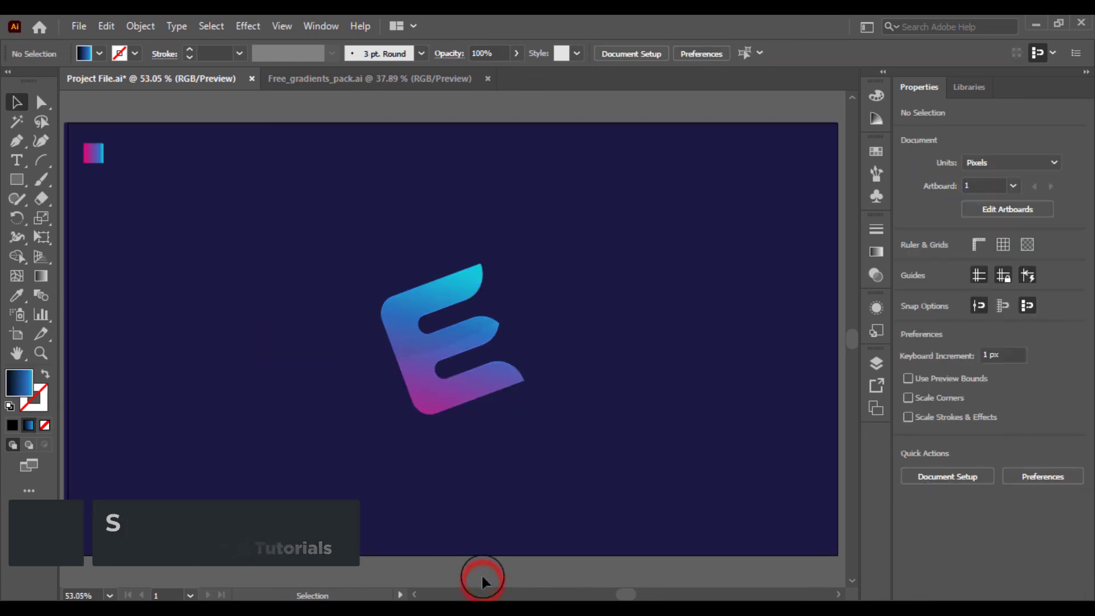
{"action": "left_click", "coordinate": [412, 323]}
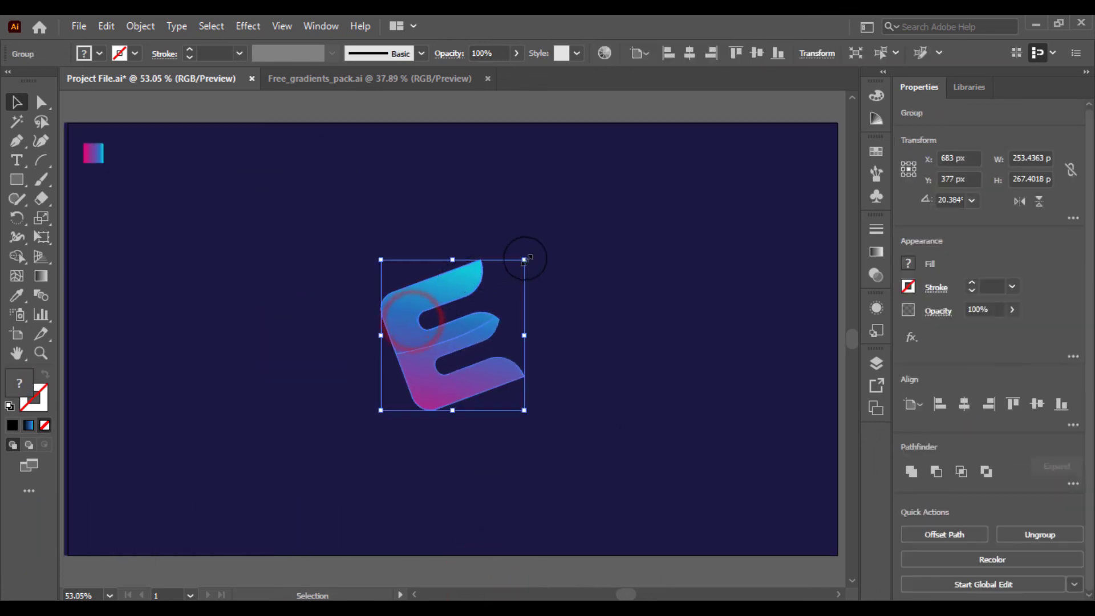
{"action": "key", "text": "ctrl+z"}
{"action": "left_click_drag", "start_coordinate": [524, 264], "coordinate": [570, 215]}
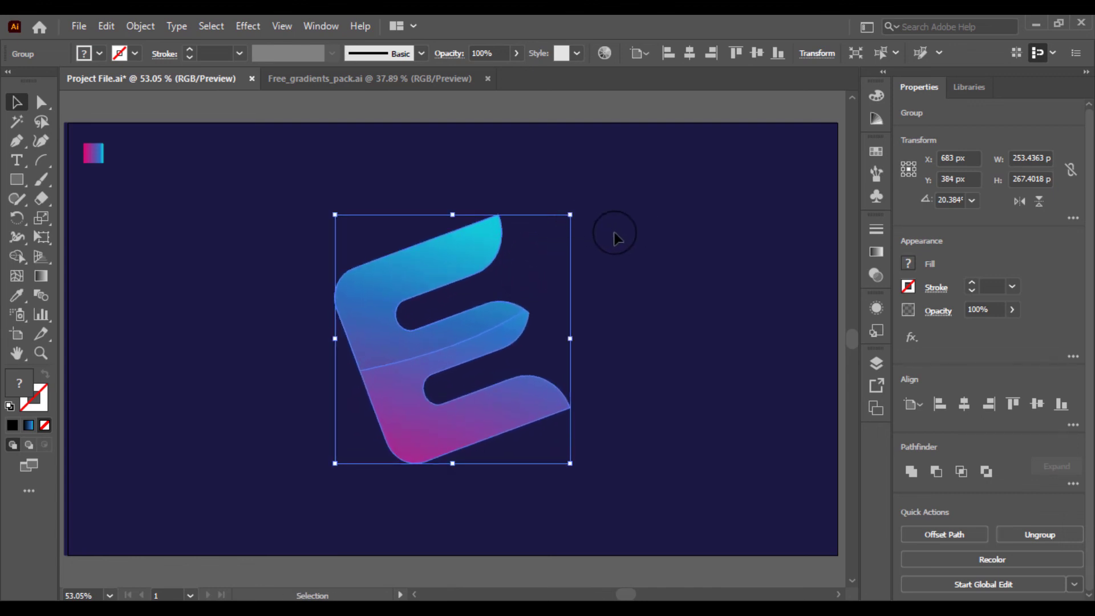
{"action": "left_click", "coordinate": [619, 235]}
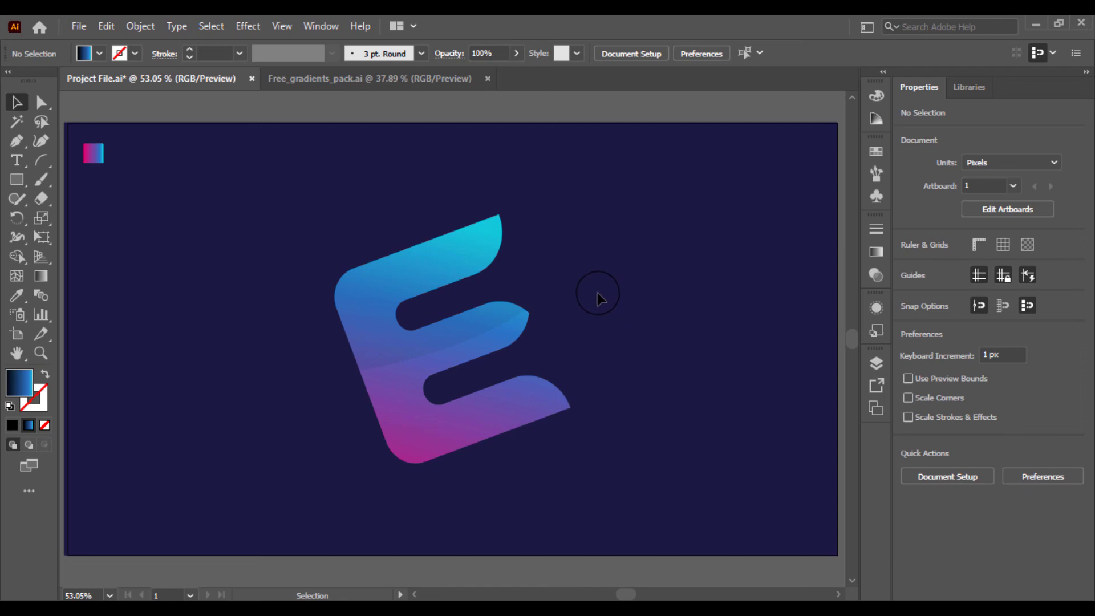